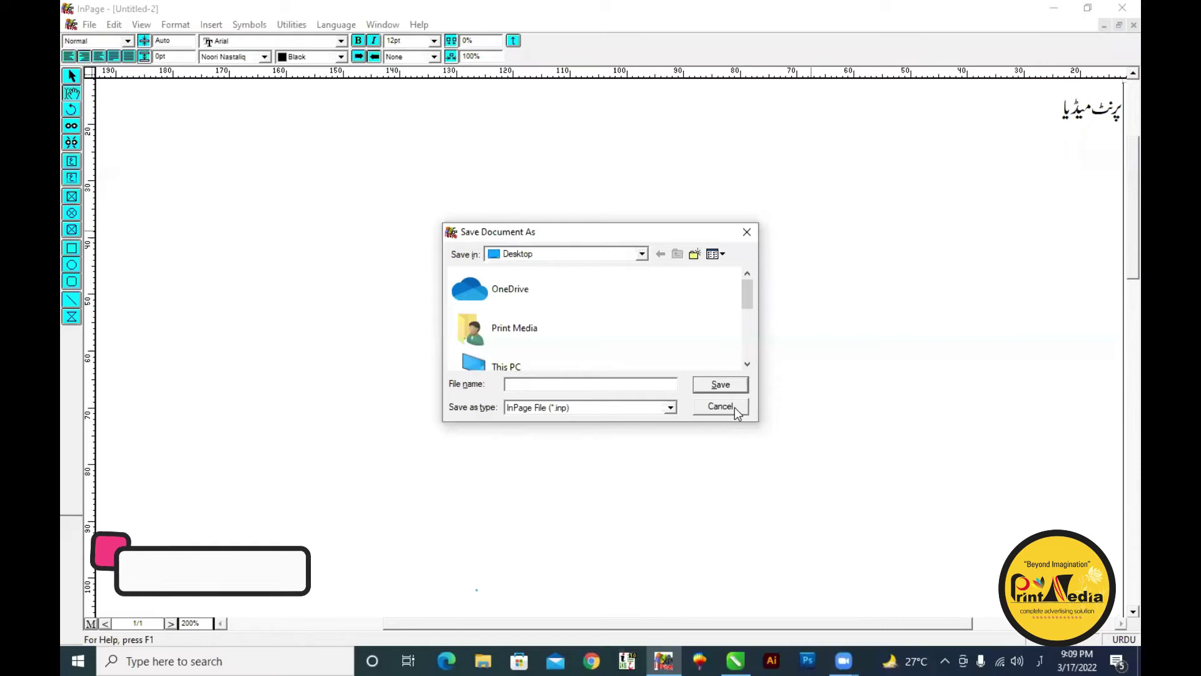
- Save the untitled document on the Desktop as an InPage file named PRINT
left_click(90, 24)
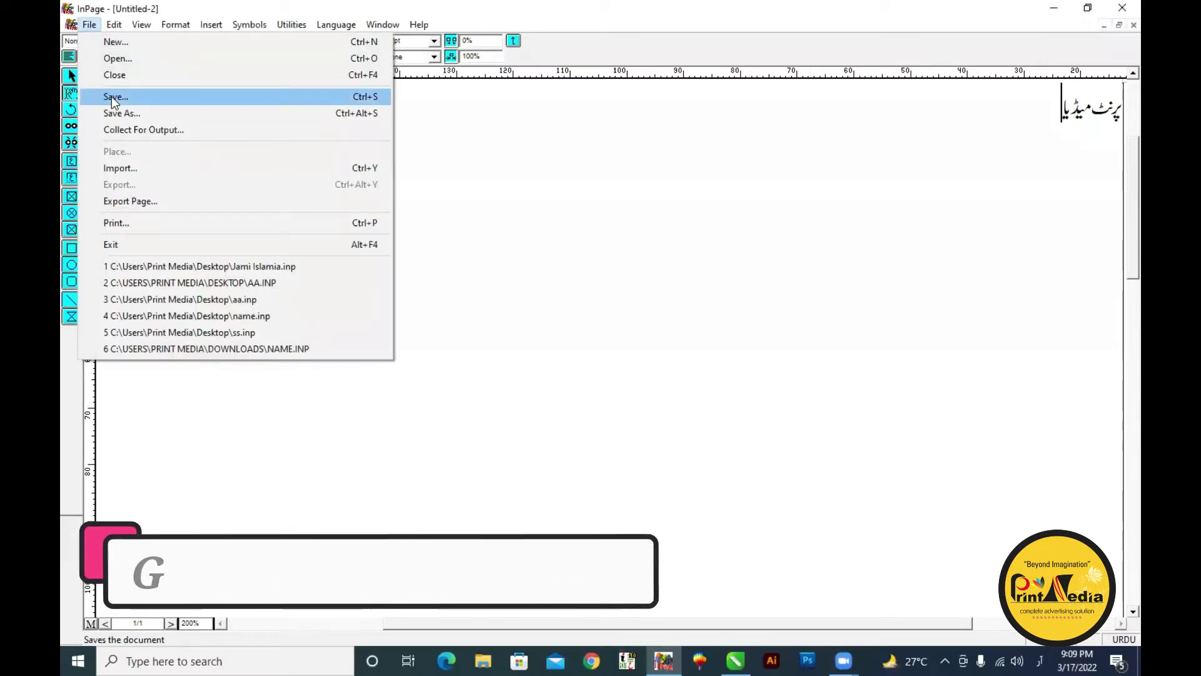
left_click(150, 96)
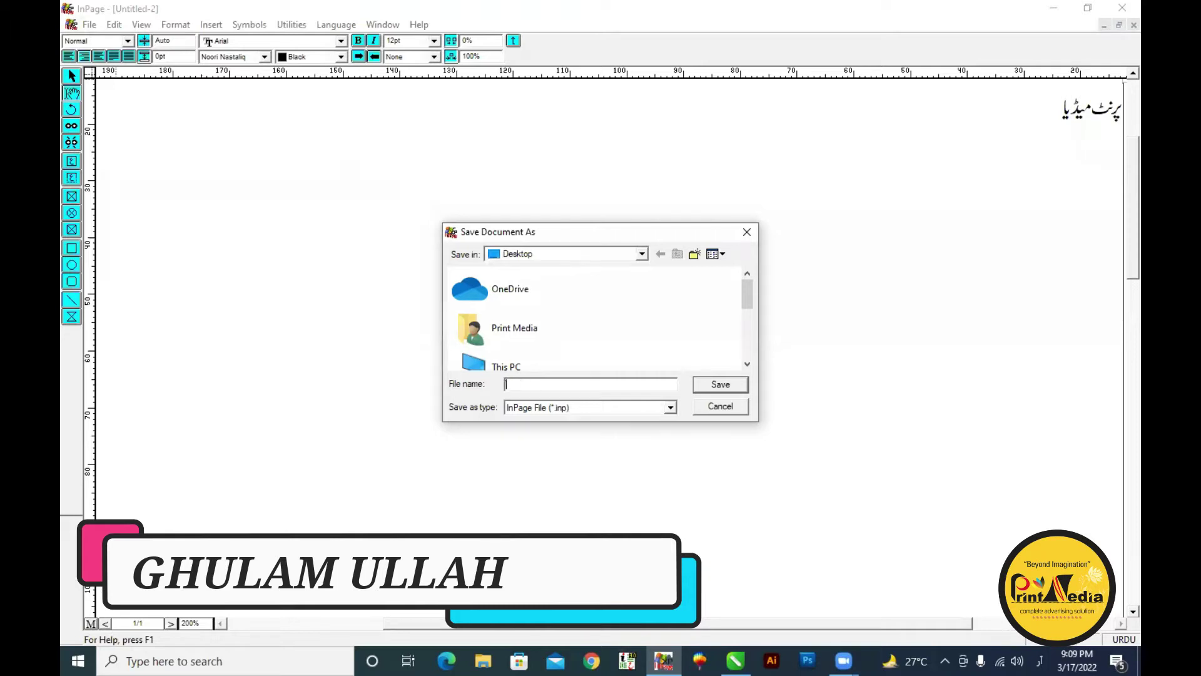
type("PRINT")
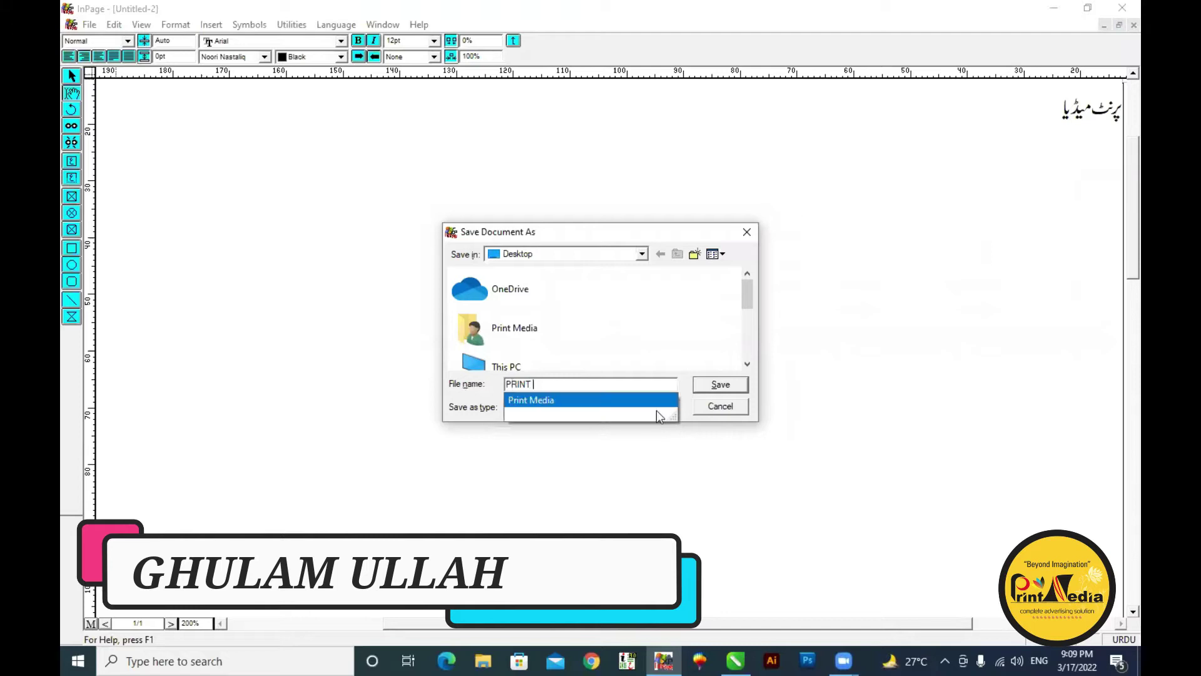
left_click(720, 386)
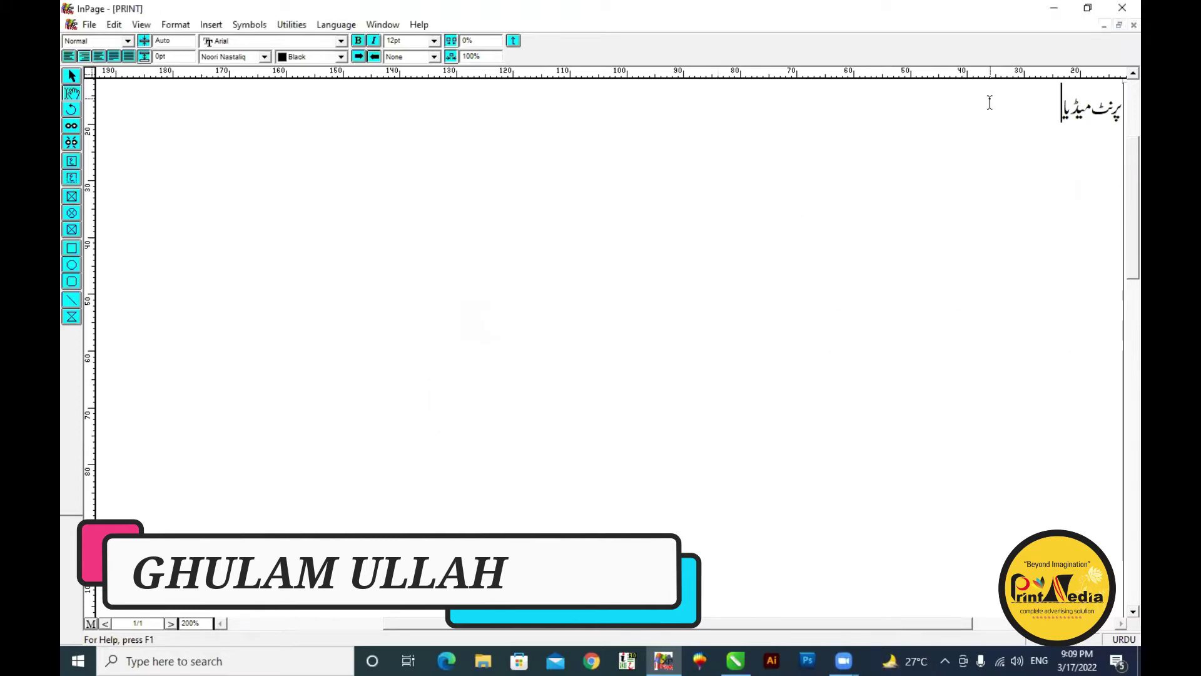
- Close the document and reopen PRINT.inp from the list of recent files
left_click(1133, 24)
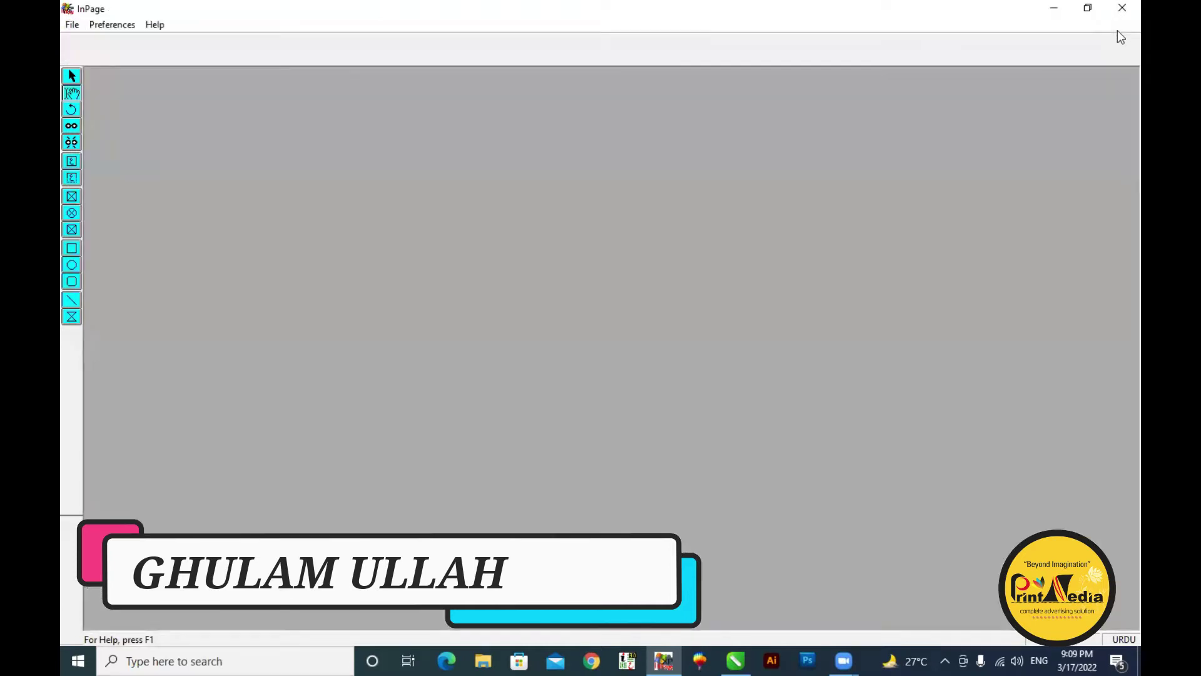
left_click(71, 25)
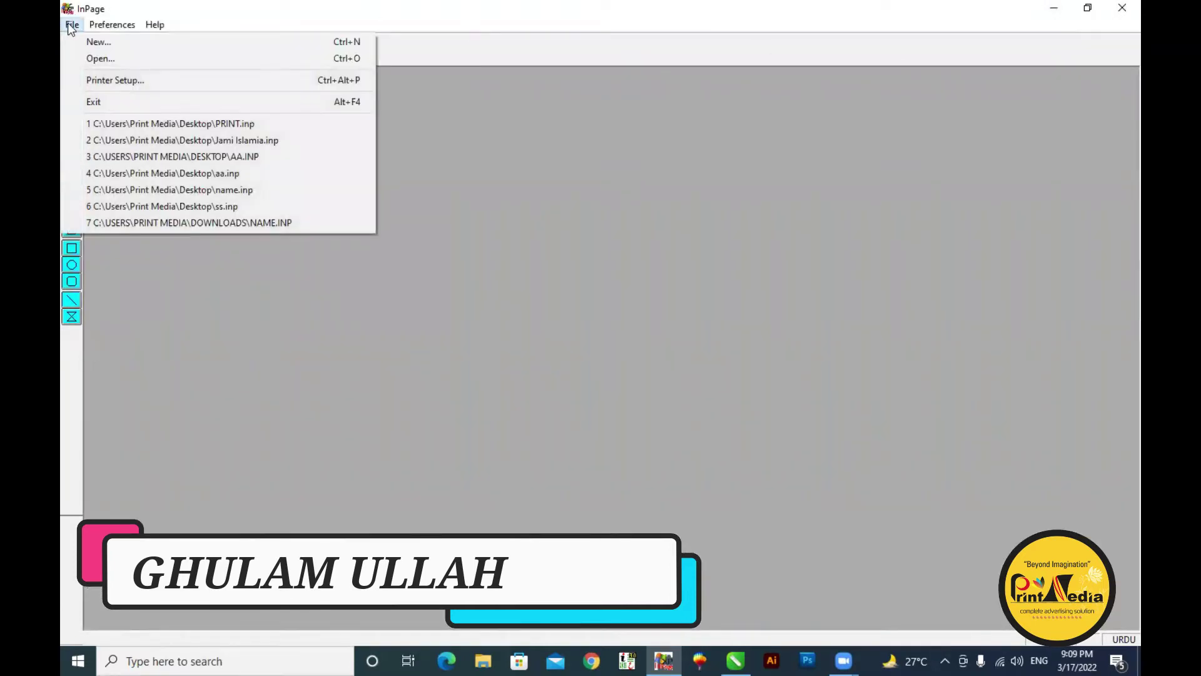
left_click(154, 124)
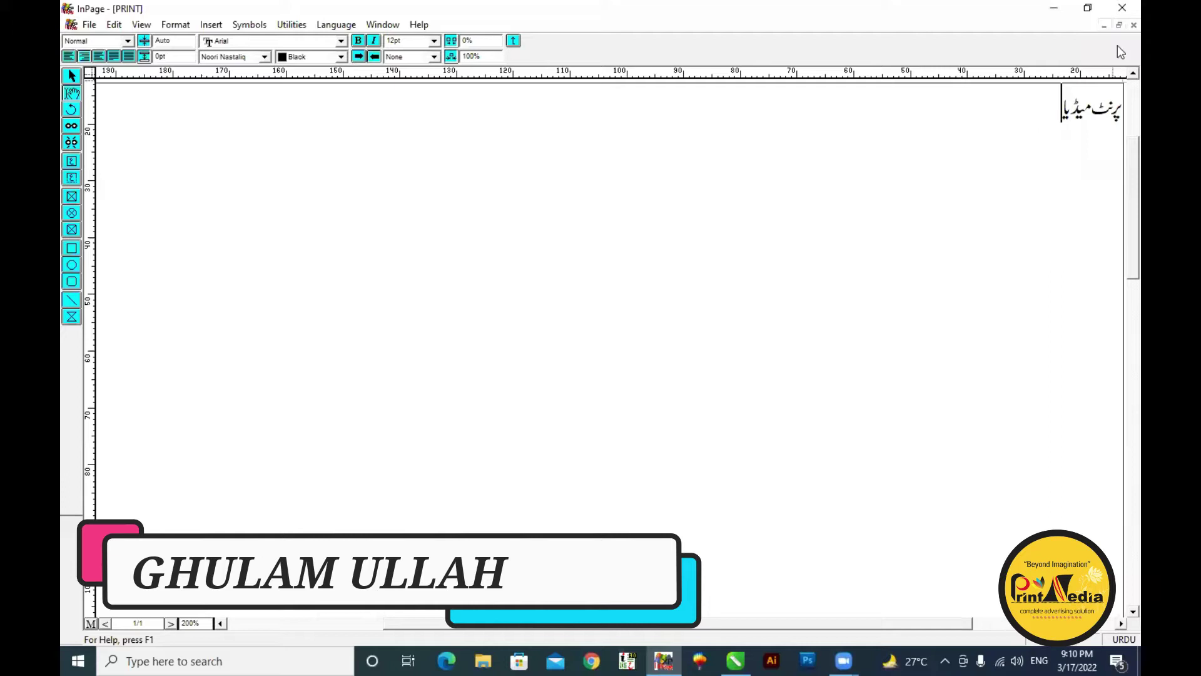
- Close the PRINT document and create a new blank A4 portrait document with the default settings
left_click(1134, 25)
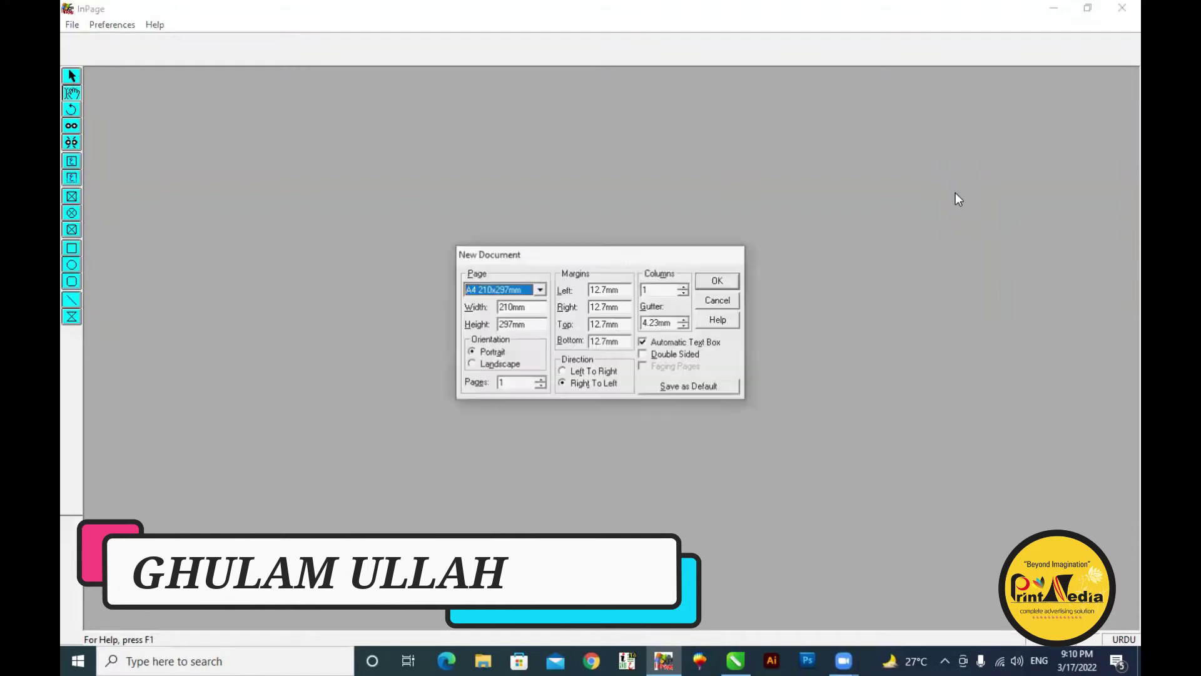
key("Return")
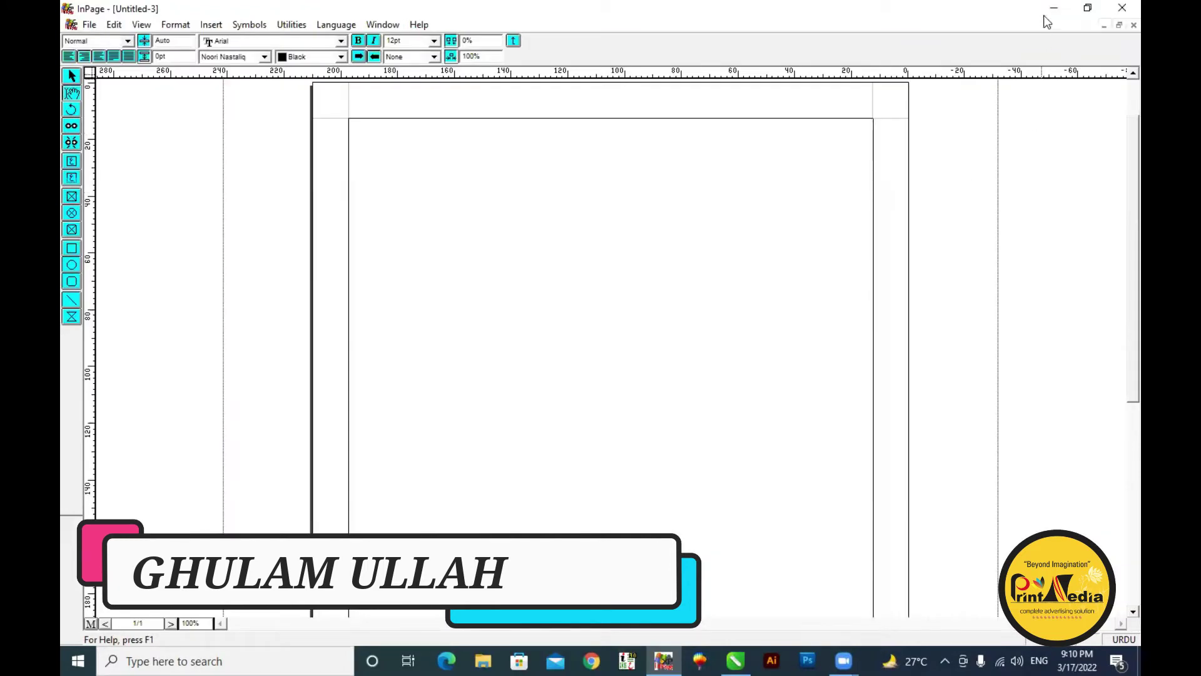
- Minimise the InPage and CorelDRAW windows and open the PRINT file from the desktop in InPage
left_click(1054, 7)
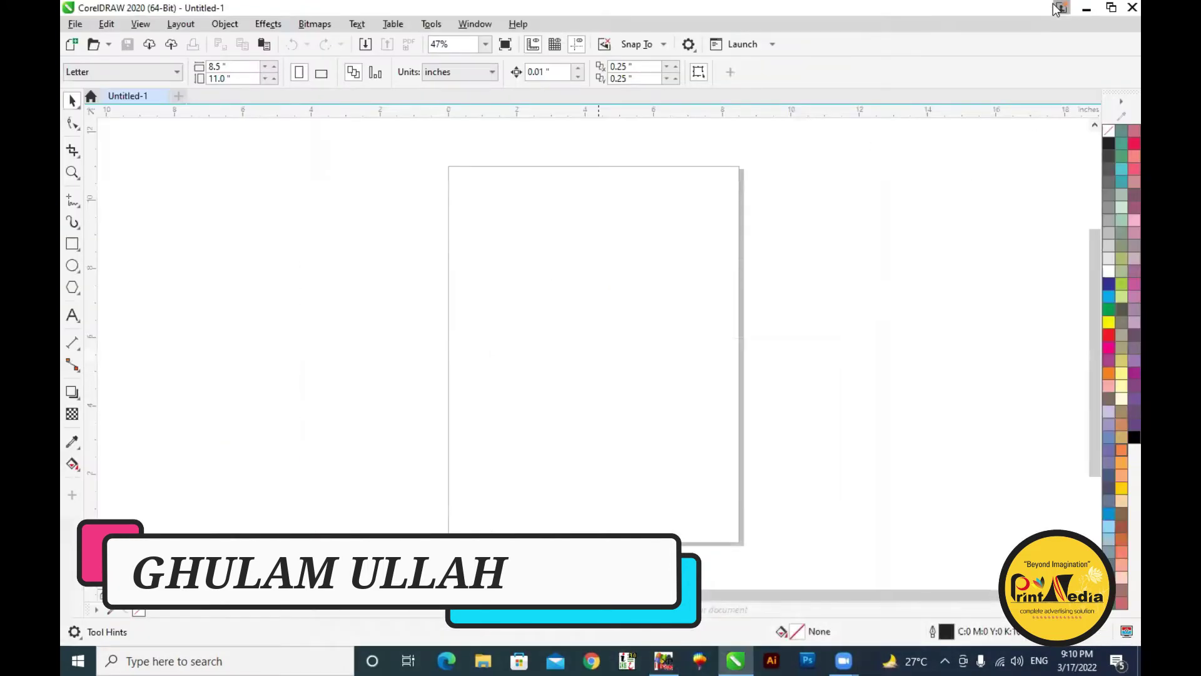
left_click(1085, 7)
left_click_drag(86, 254, 640, 333)
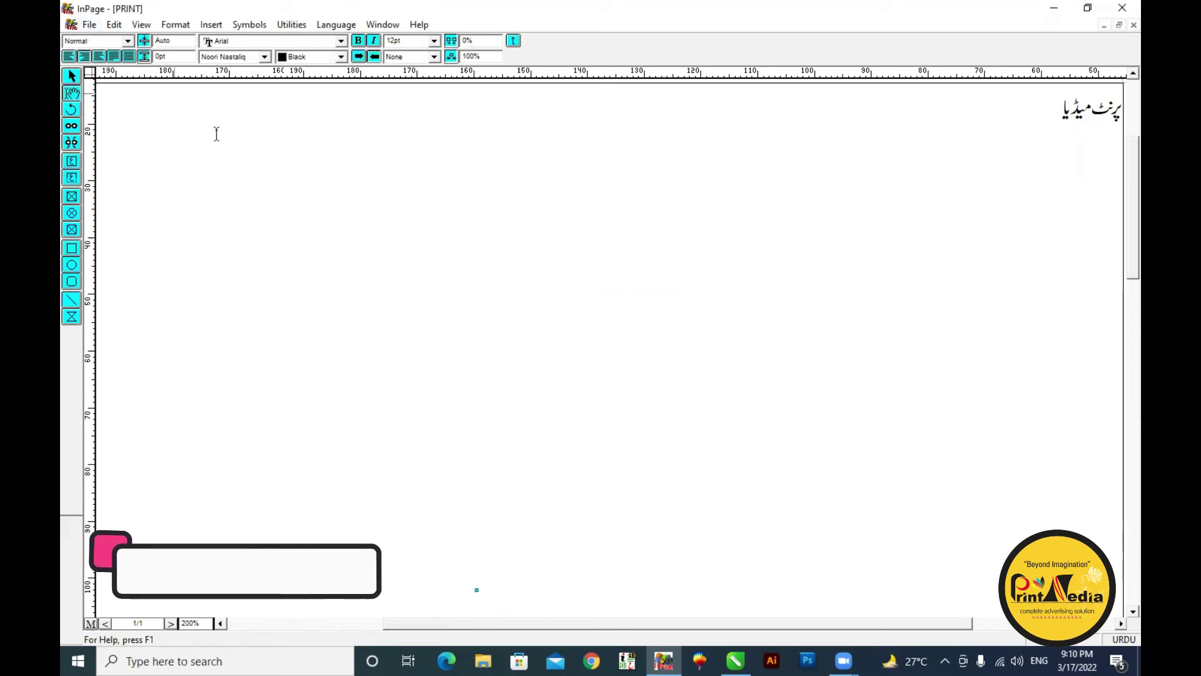
- Add a second "پرنٹ میڈیا" after the existing text and save the document
type("پرنٹ")
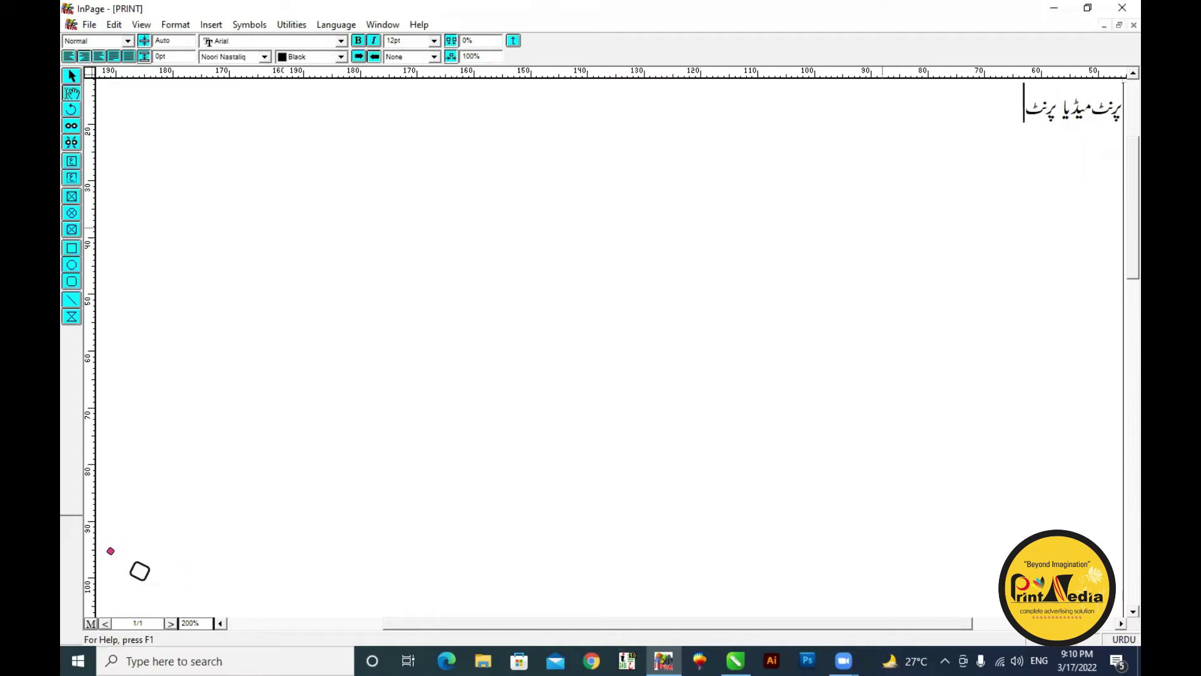
type(" میڈیا")
key("ctrl+s")
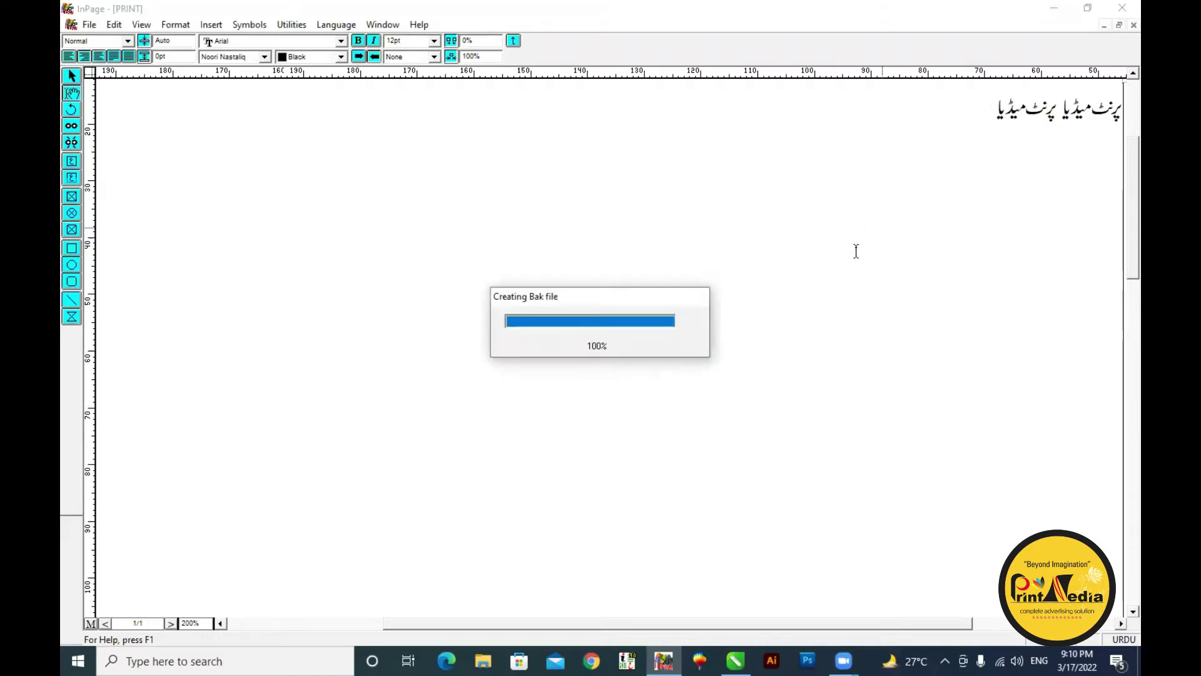
- Close both open documents, minimise InPage and reopen the PRINT file from the desktop
left_click(1133, 25)
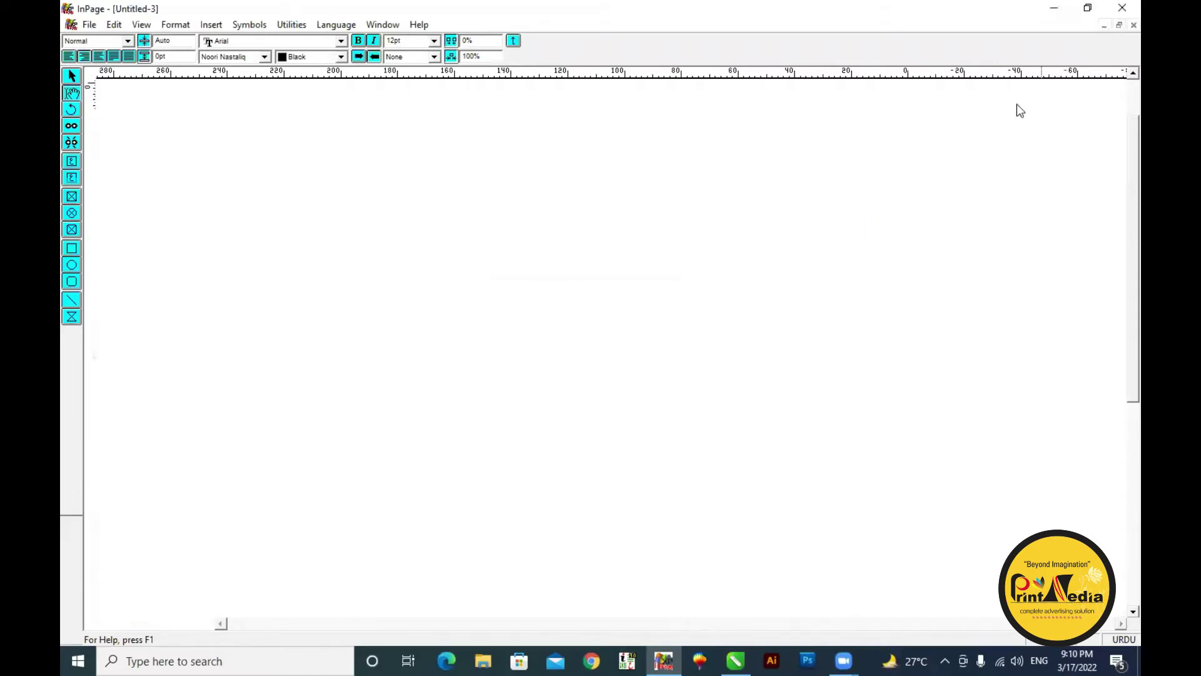
left_click(1133, 25)
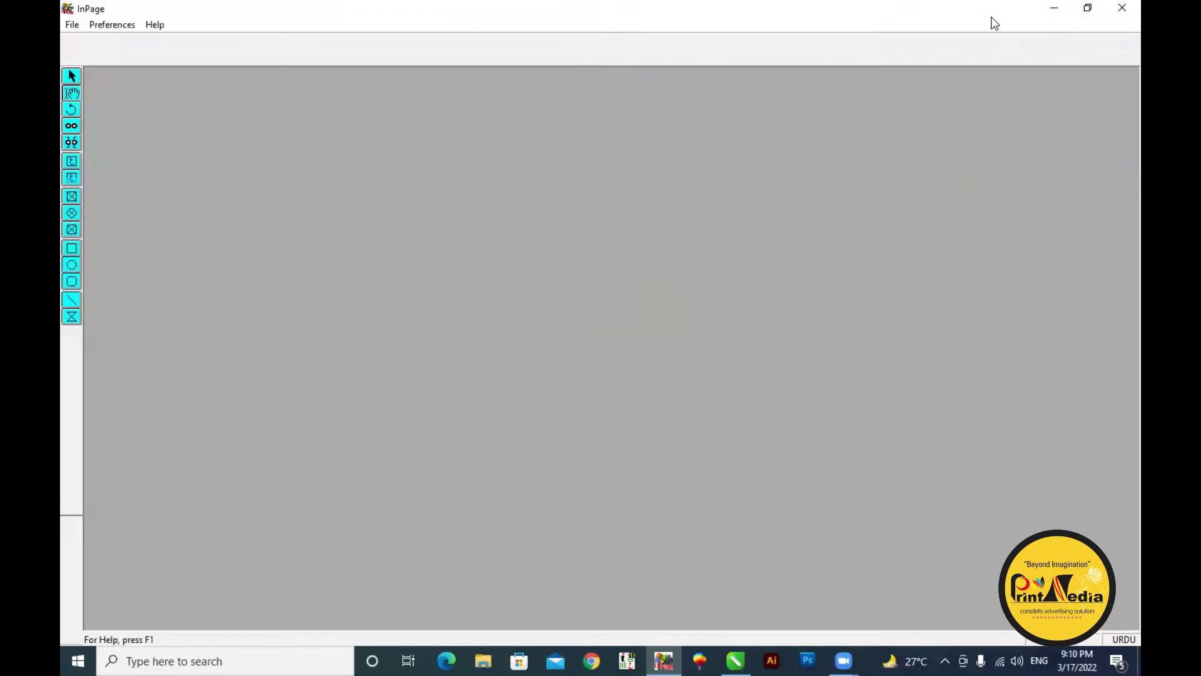
left_click(1054, 8)
double_click(88, 416)
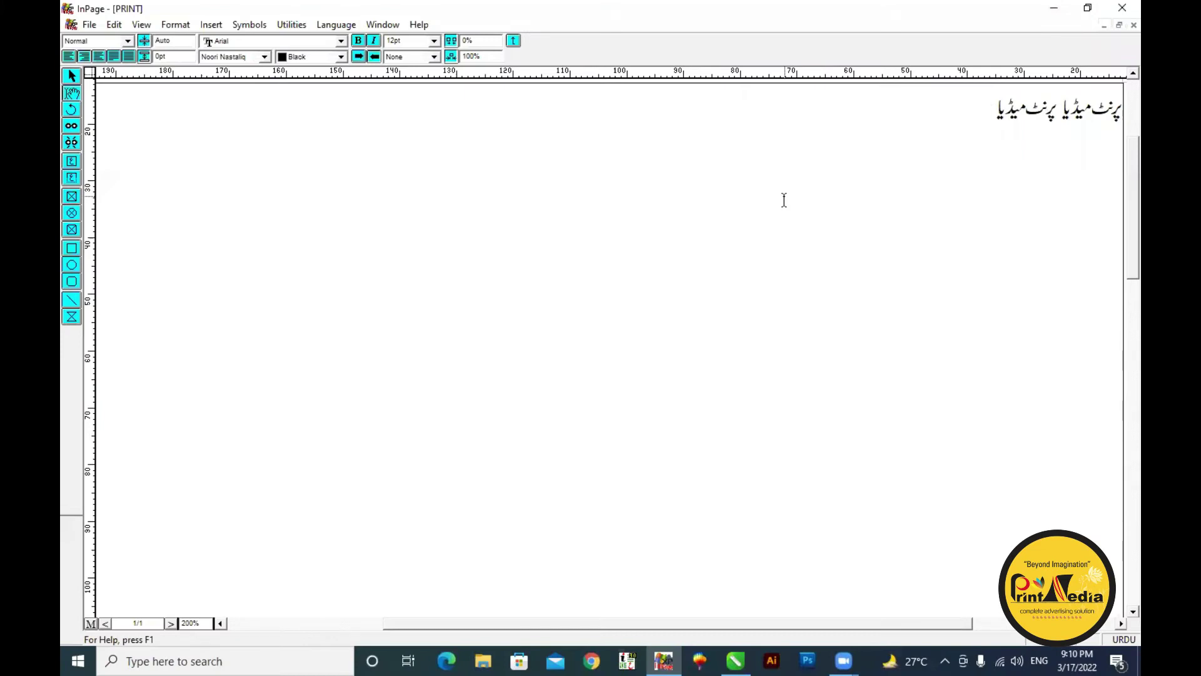
- Copy the whole "پرنٹ میڈیا" line and paste it repeatedly after itself until the text runs onto a second line
left_click_drag(848, 189, 1123, 73)
key("ctrl+c")
left_click(745, 182)
key("ctrl+v")
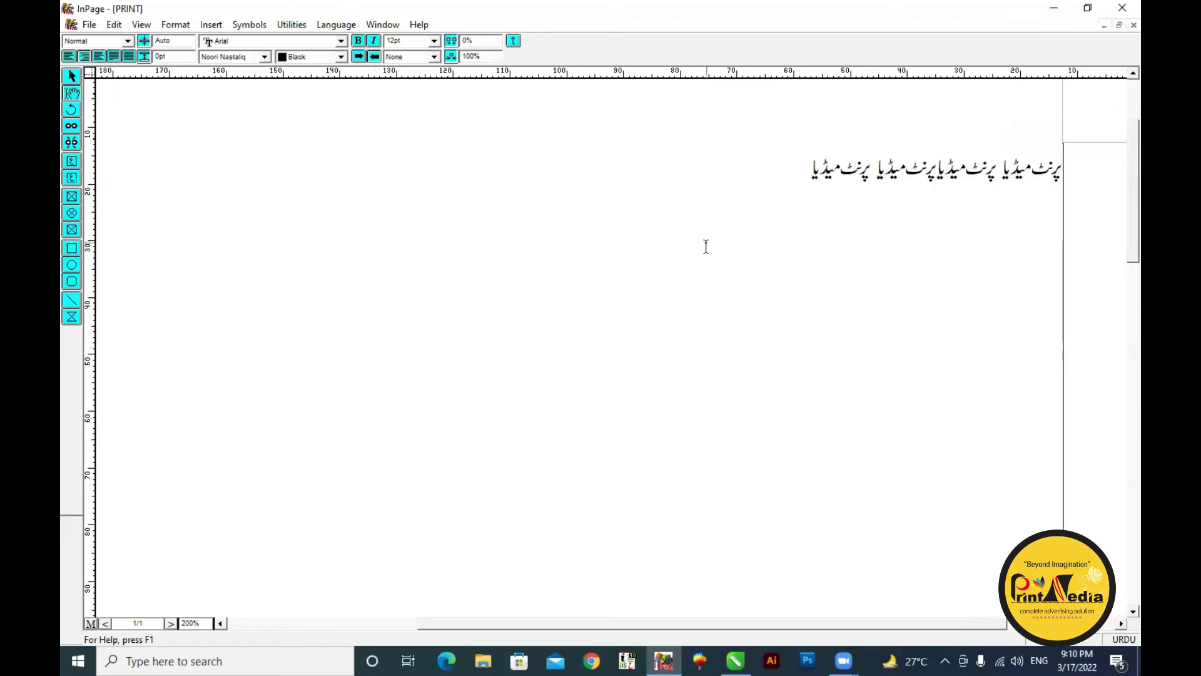
key("ctrl+v")
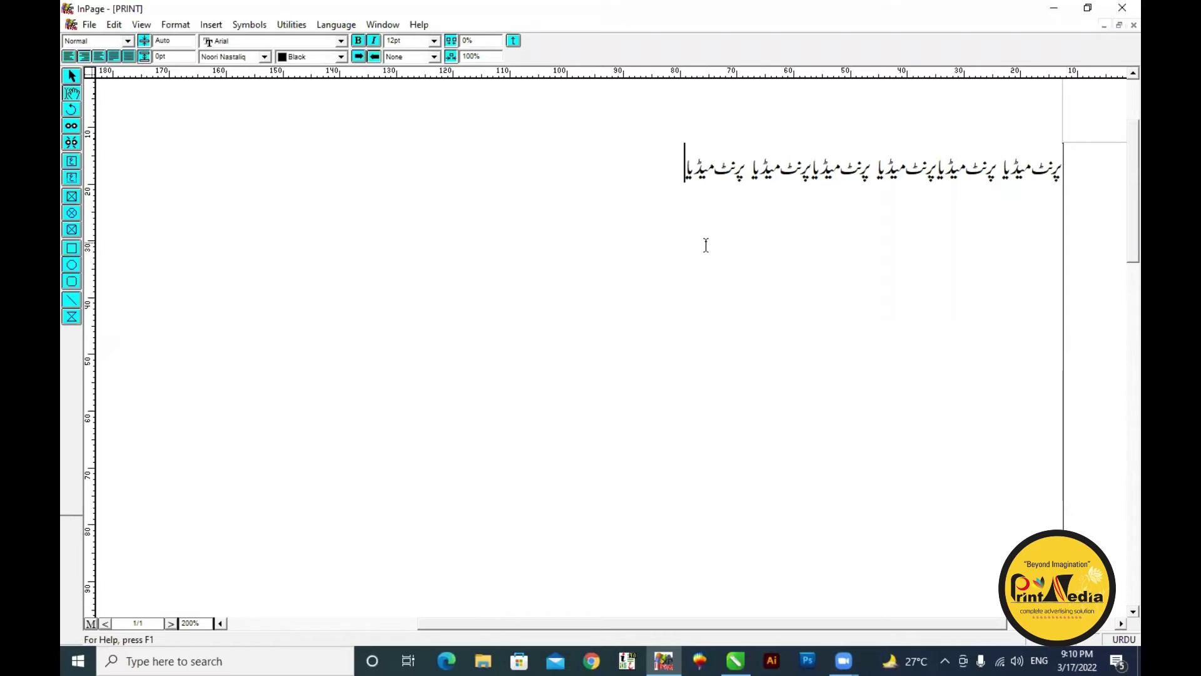
key("ctrl+v")
key("ctrl+v")
key("ctrl+v")
key("ctrl+v")
key("ctrl+v")
key("ctrl+v")
key("ctrl+v")
key("ctrl+v")
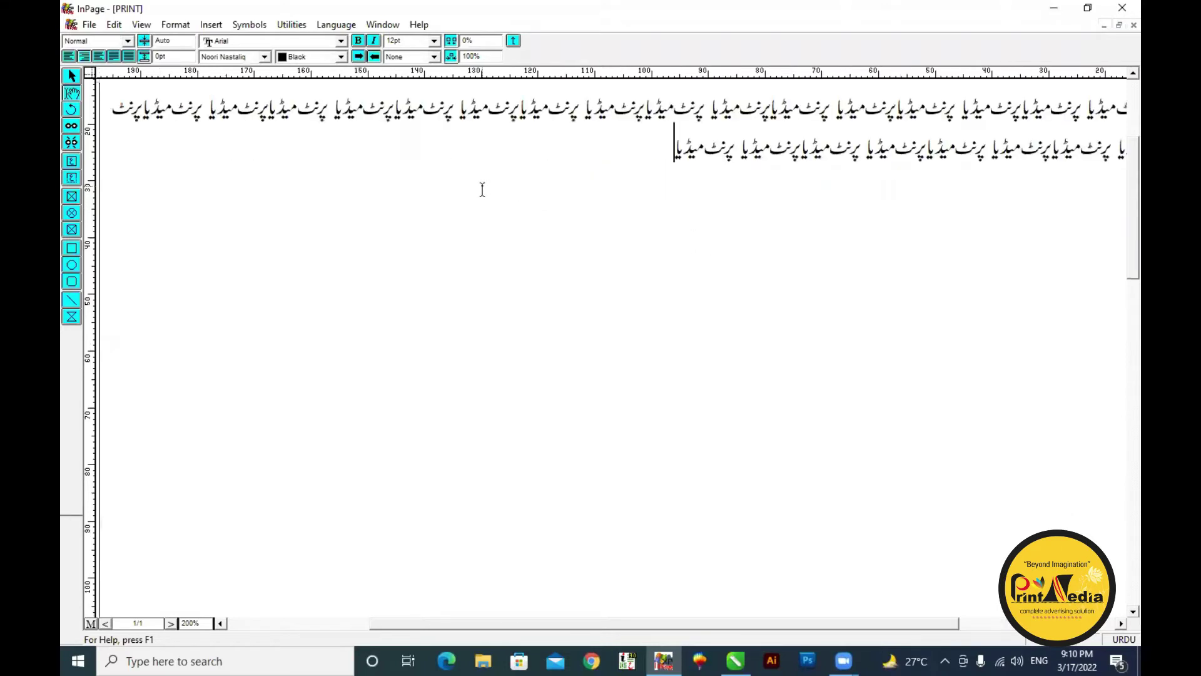
- Save the changes to the PRINT document and close it
key("ctrl+s")
left_click_drag(601, 237, 1119, 147)
left_click(1133, 25)
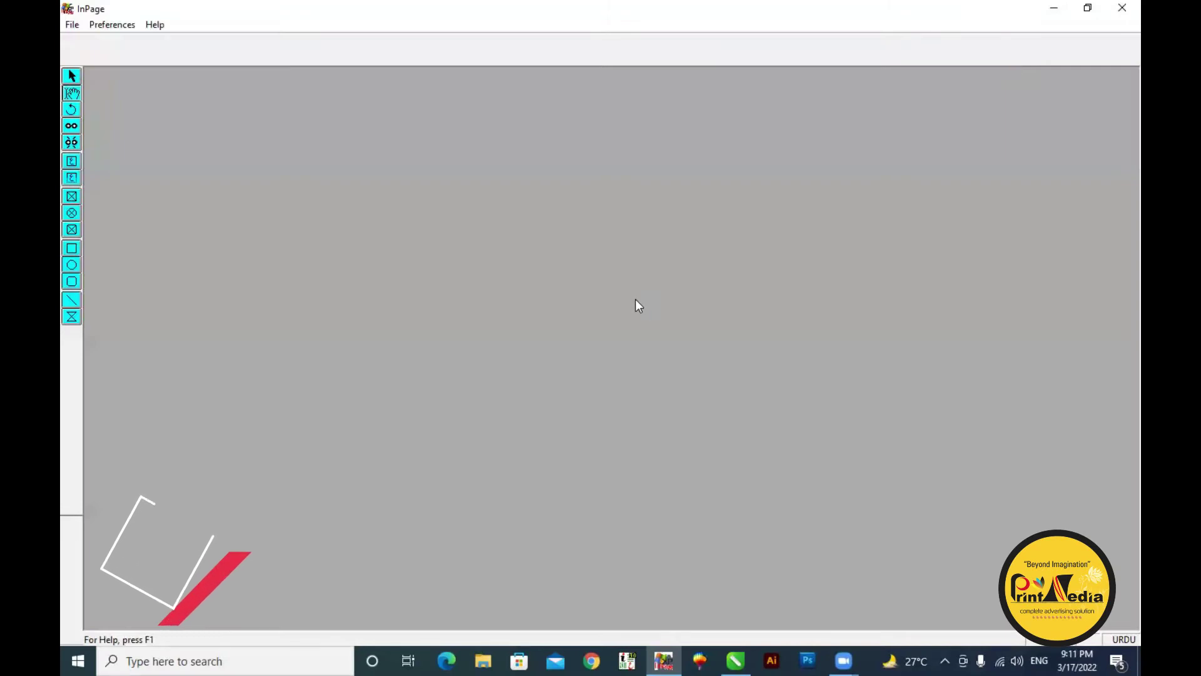
- Create a new default document at 200% zoom and paste the copied "پرنٹ میڈیا" text into it four times
key("ctrl+n")
key("Return")
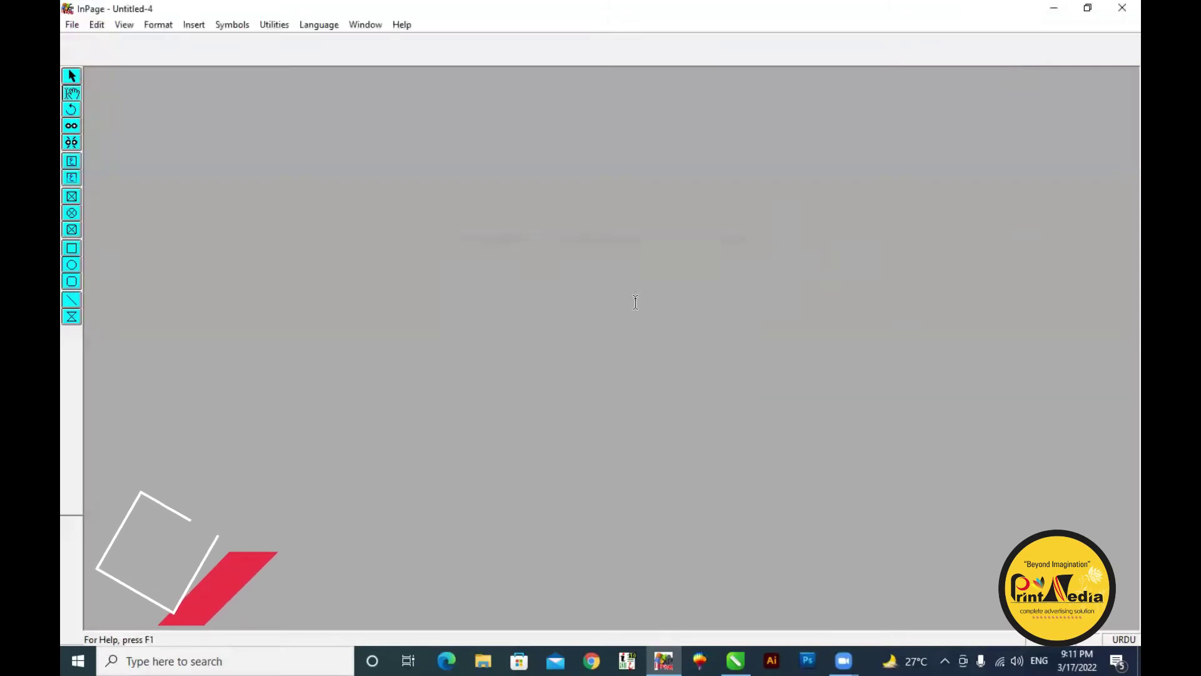
key("ctrl+2")
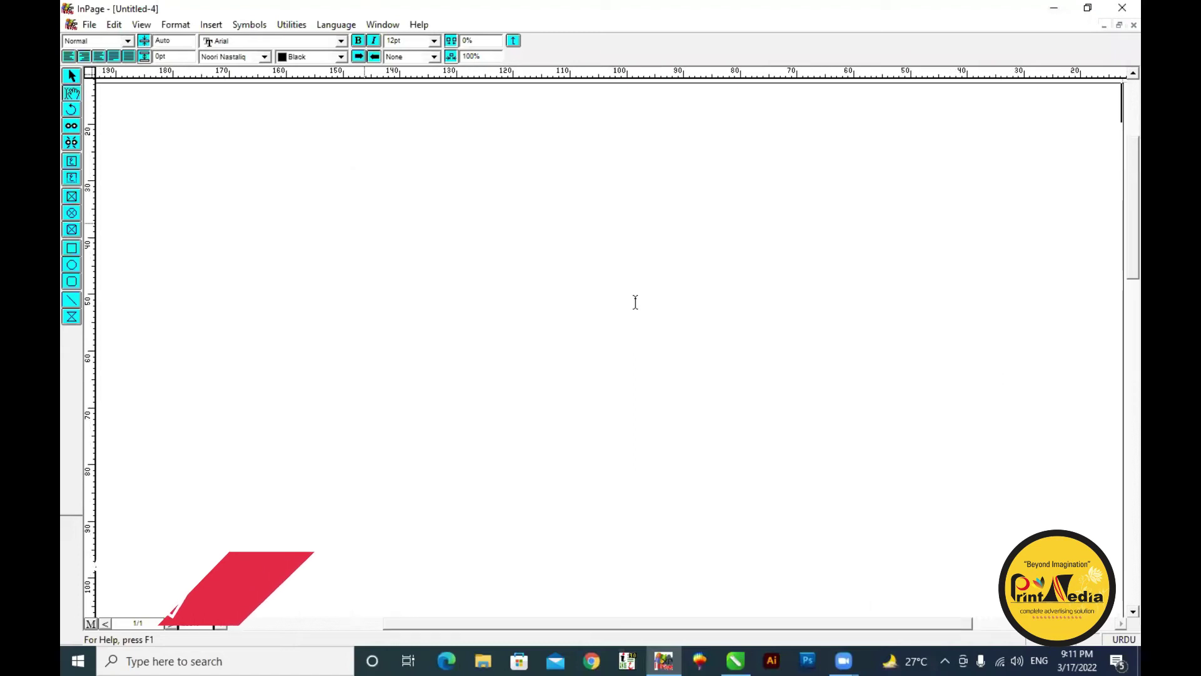
key("ctrl+v")
key("ctrl+v")
key("ctrl+v")
key("ctrl+v")
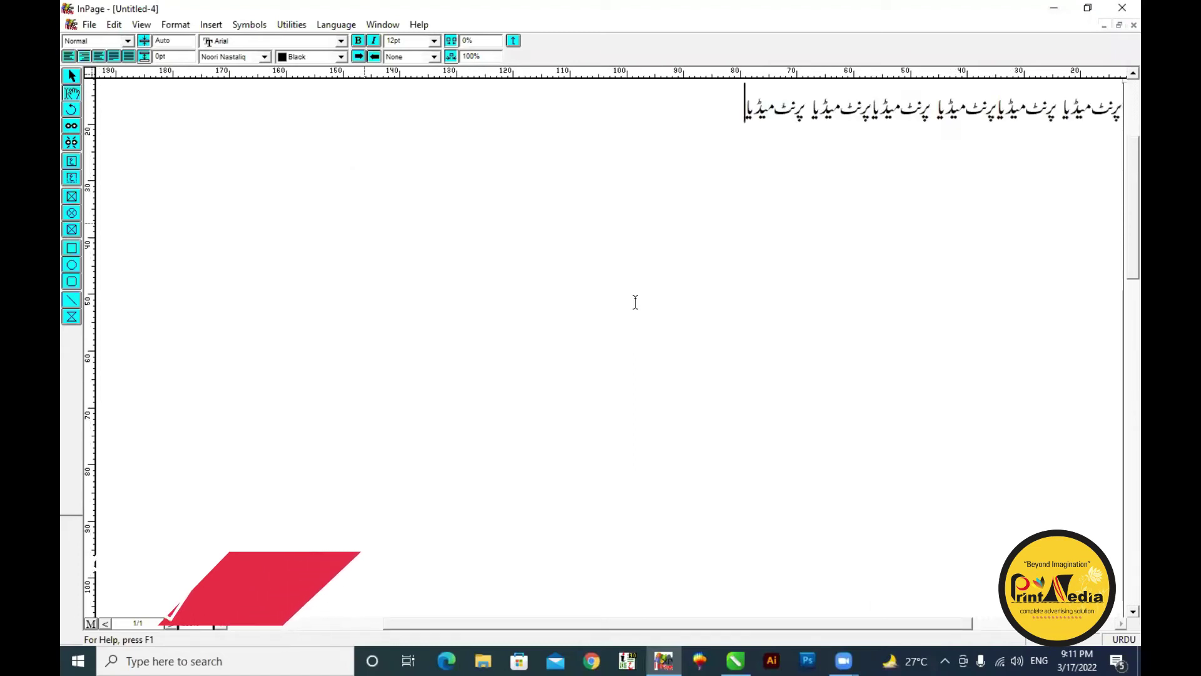
- Bring up the save dialog for the new document and switch to CorelDRAW
key("ctrl+s")
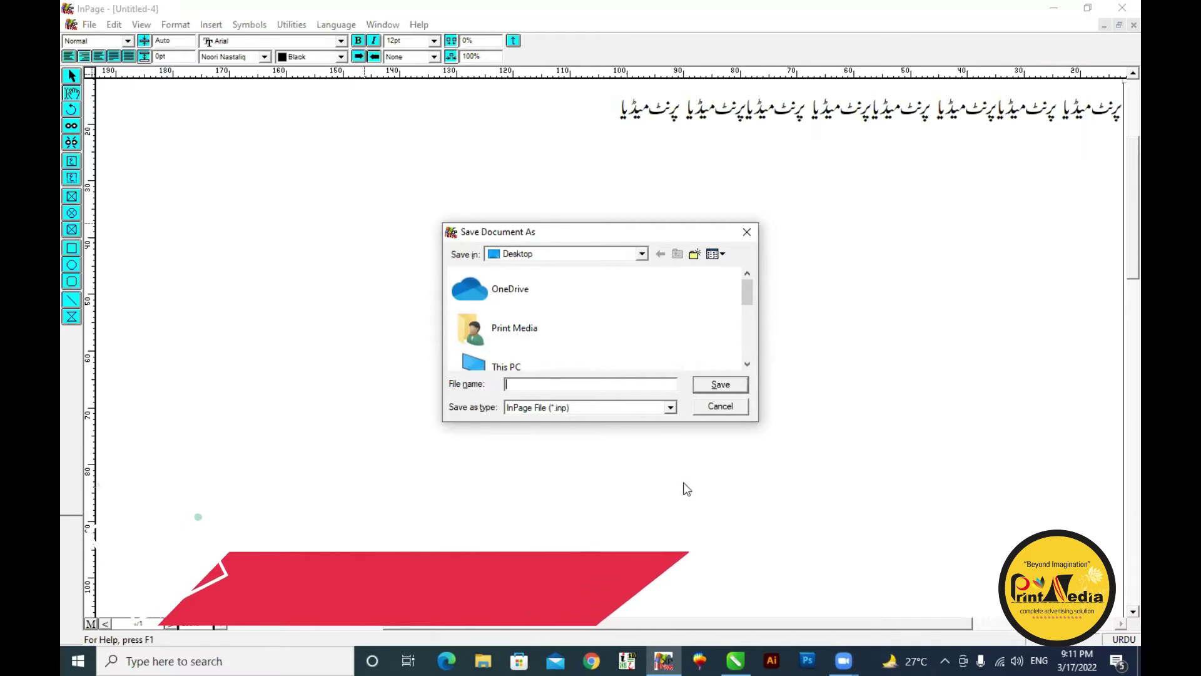
mouse_move(736, 661)
left_click(676, 582)
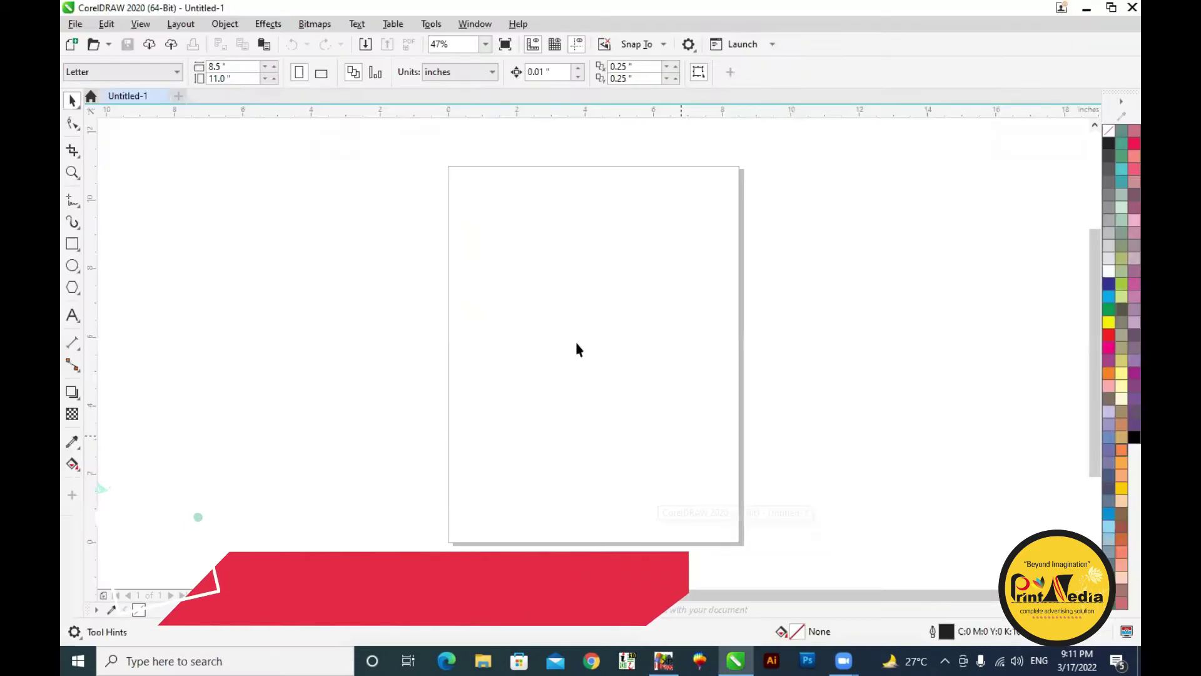
- Draw a rectangle about 5.33 by 2.85 inches, centre it on the page and fill it red
left_click(72, 244)
mouse_move(508, 262)
left_mouse_down()
mouse_move(608, 335)
mouse_move(700, 359)
mouse_move(691, 353)
left_mouse_up()
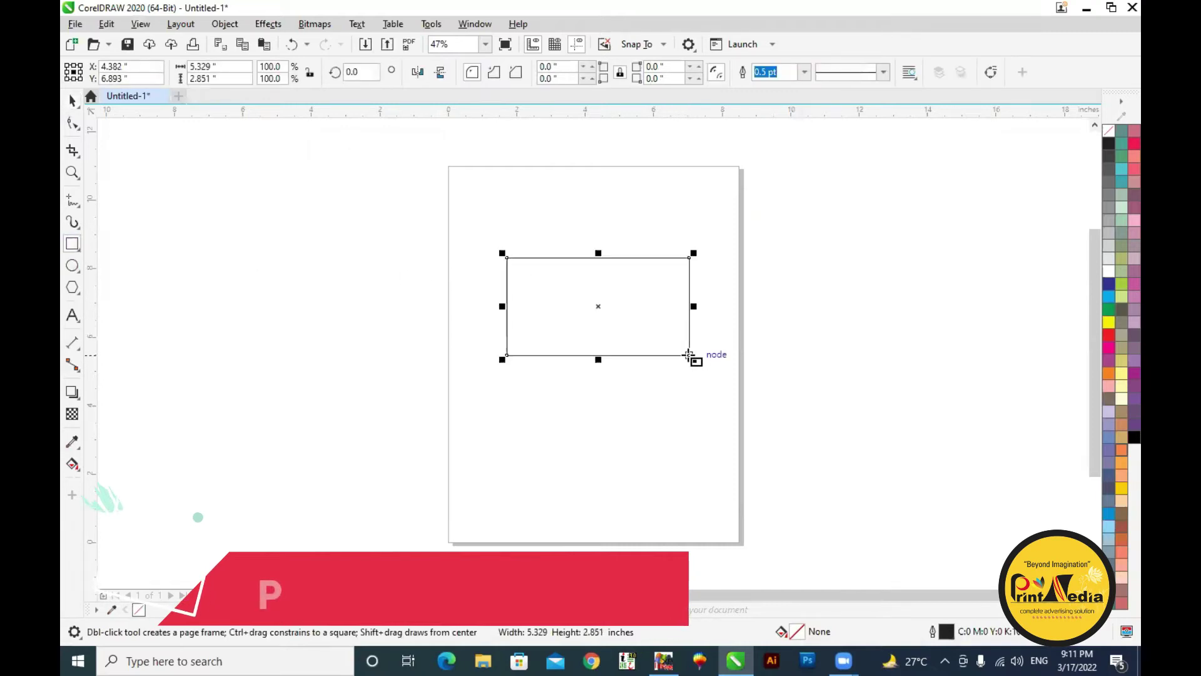
key("p")
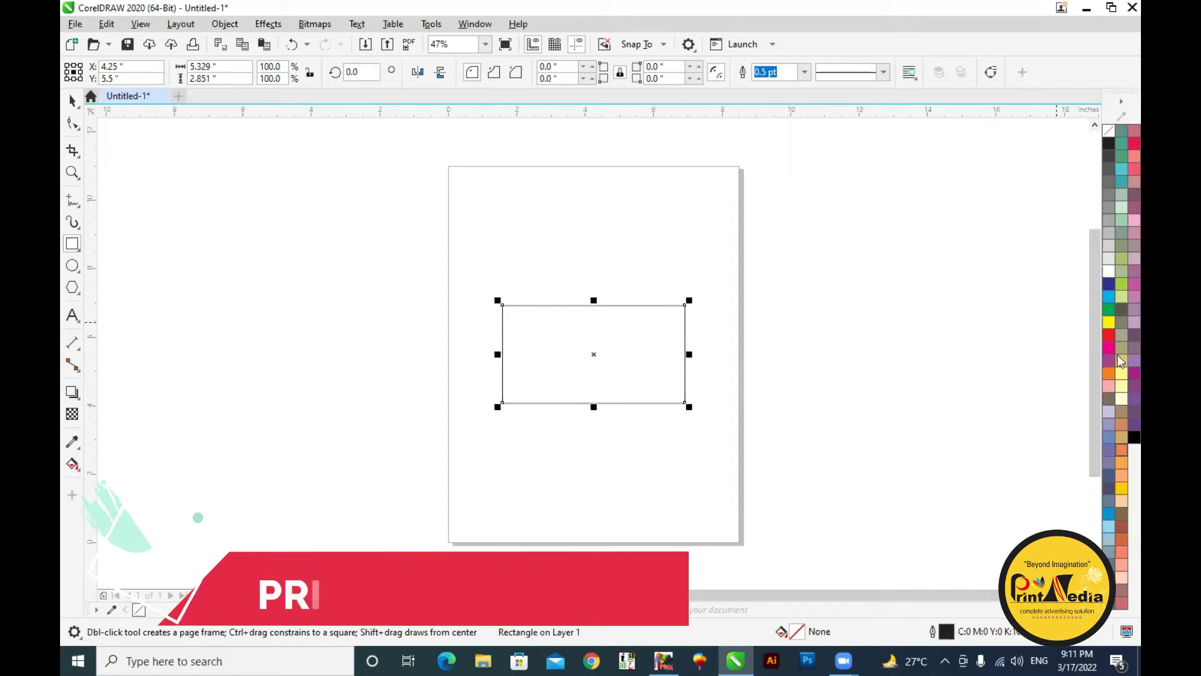
left_click(1108, 335)
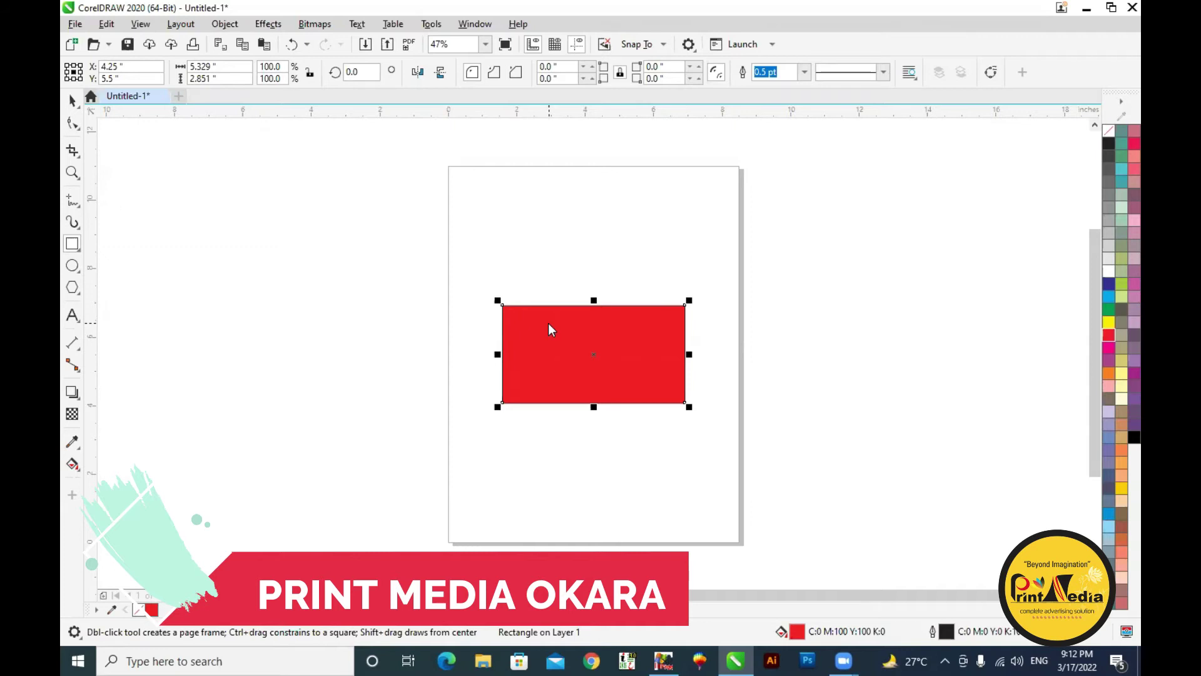
- Save the drawing as a CDR file in the Documents folder, using the person's full name as file name
key("ctrl+s")
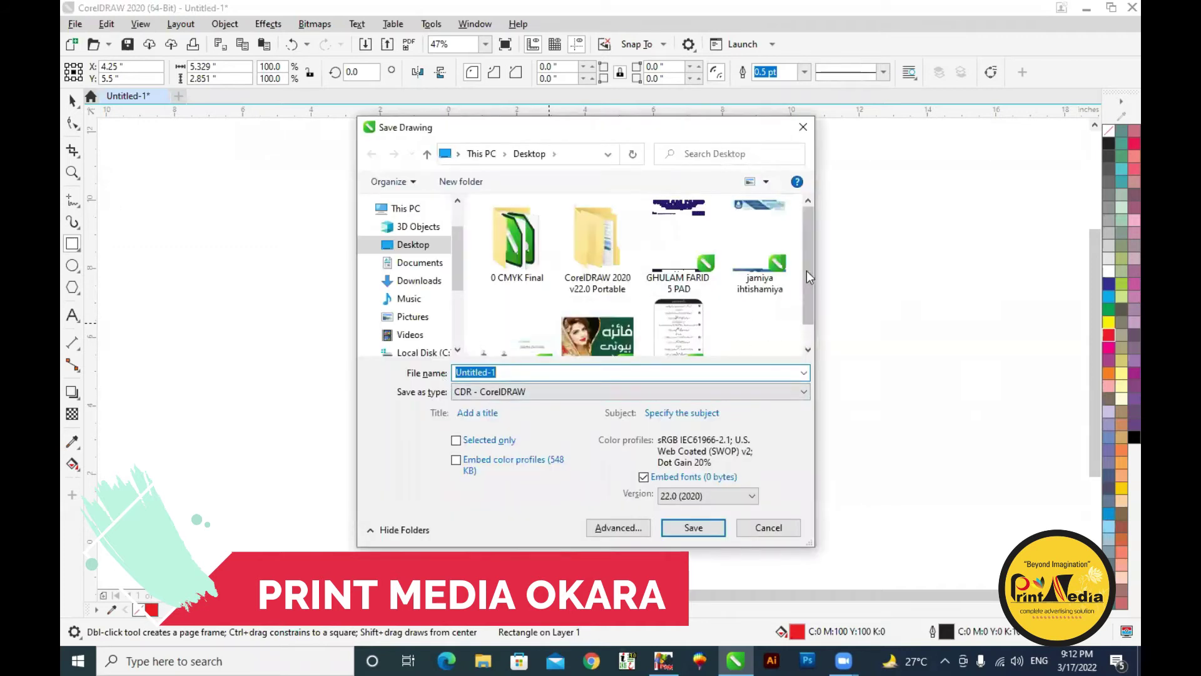
left_click_drag(806, 271, 809, 293)
left_click_drag(810, 243, 808, 208)
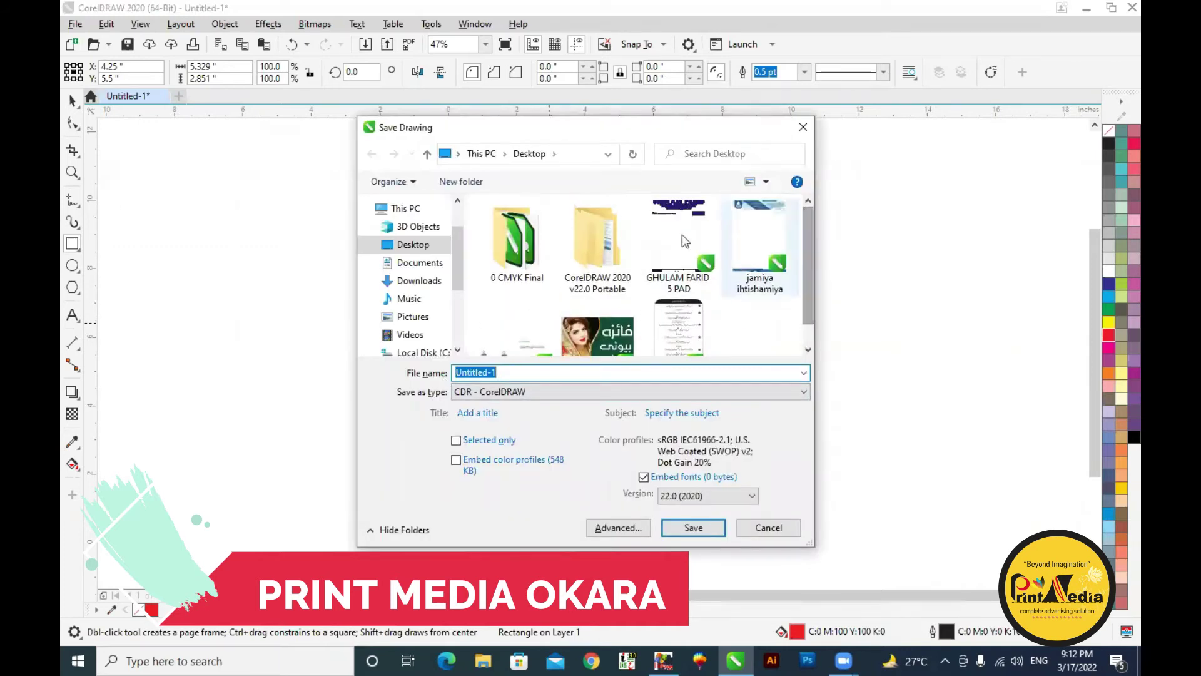
left_click(411, 265)
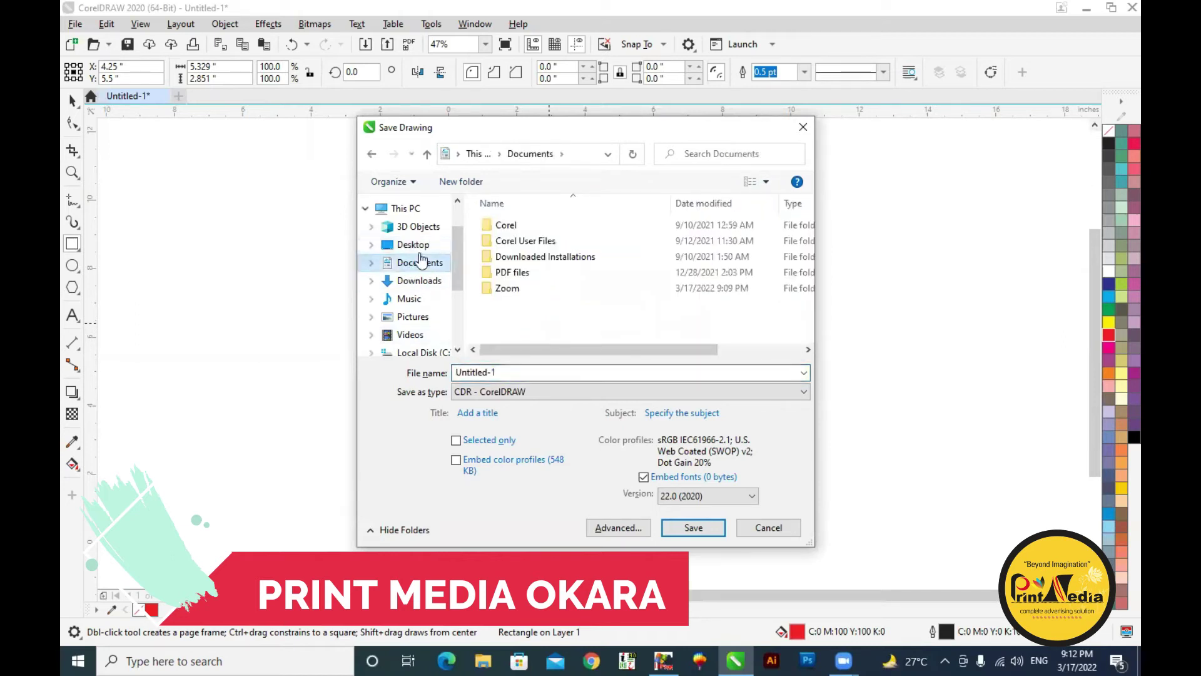
double_click(518, 369)
key("BackSpace")
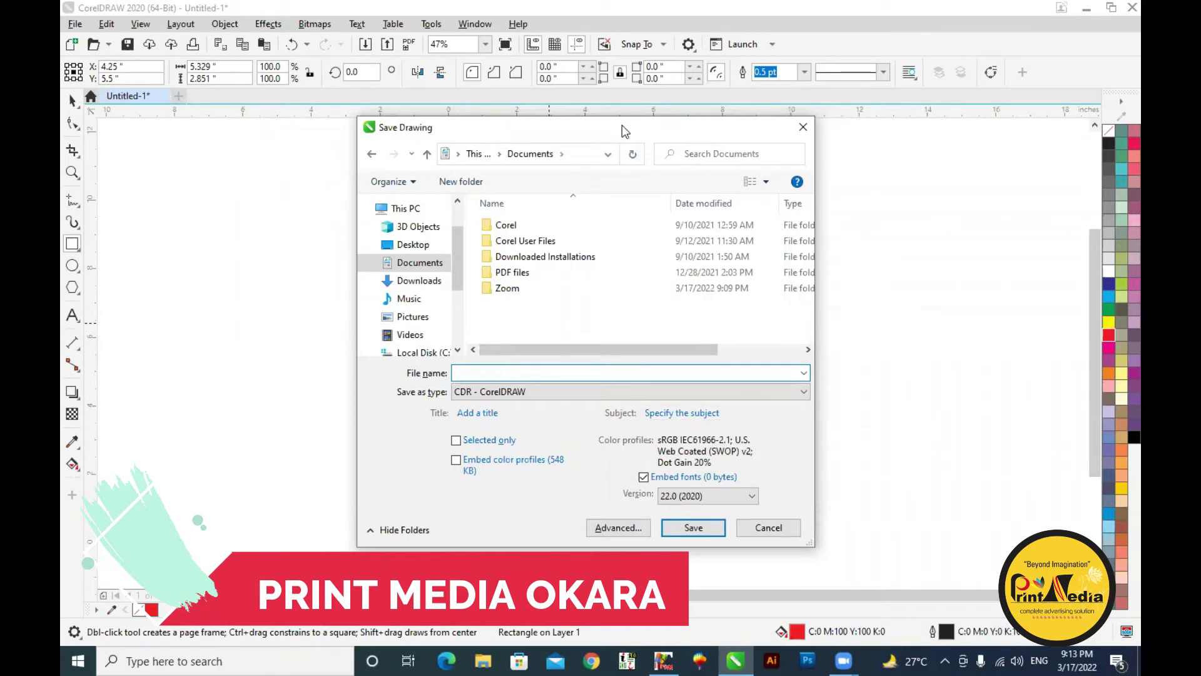
left_click_drag(622, 125, 363, 163)
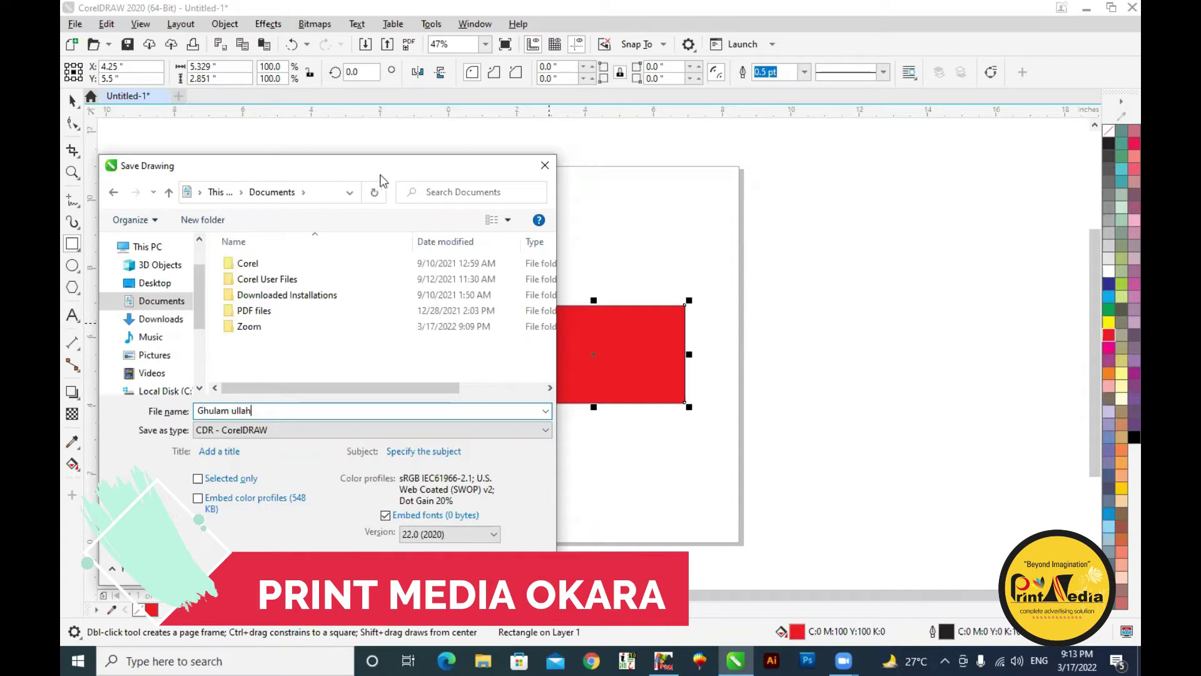
left_click_drag(381, 174, 393, 139)
left_click(449, 529)
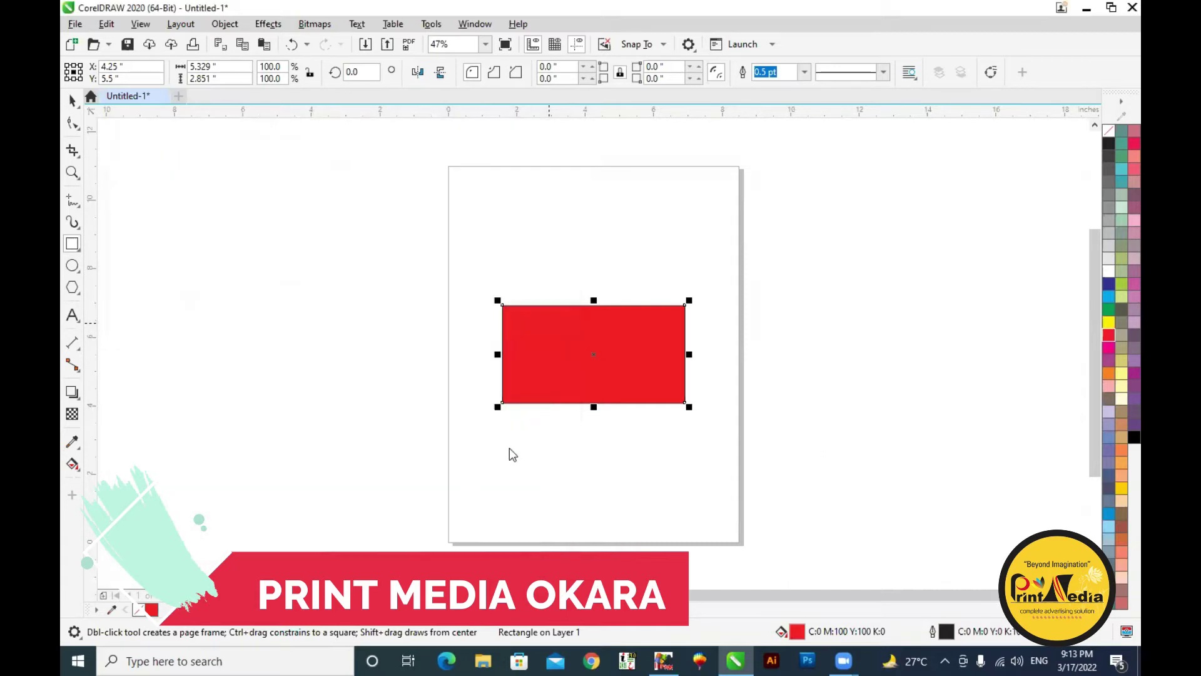
- Make a half-height copy of the red rectangle over its upper half and fill the copy cyan
left_click_drag(593, 406, 593, 354)
left_click(1109, 309)
left_click(1107, 296)
- Drop several duplicates of the cyan rectangle above and beside the original on and around the page
left_click_drag(595, 328, 817, 330)
key("space")
key("space")
key("space")
key("space")
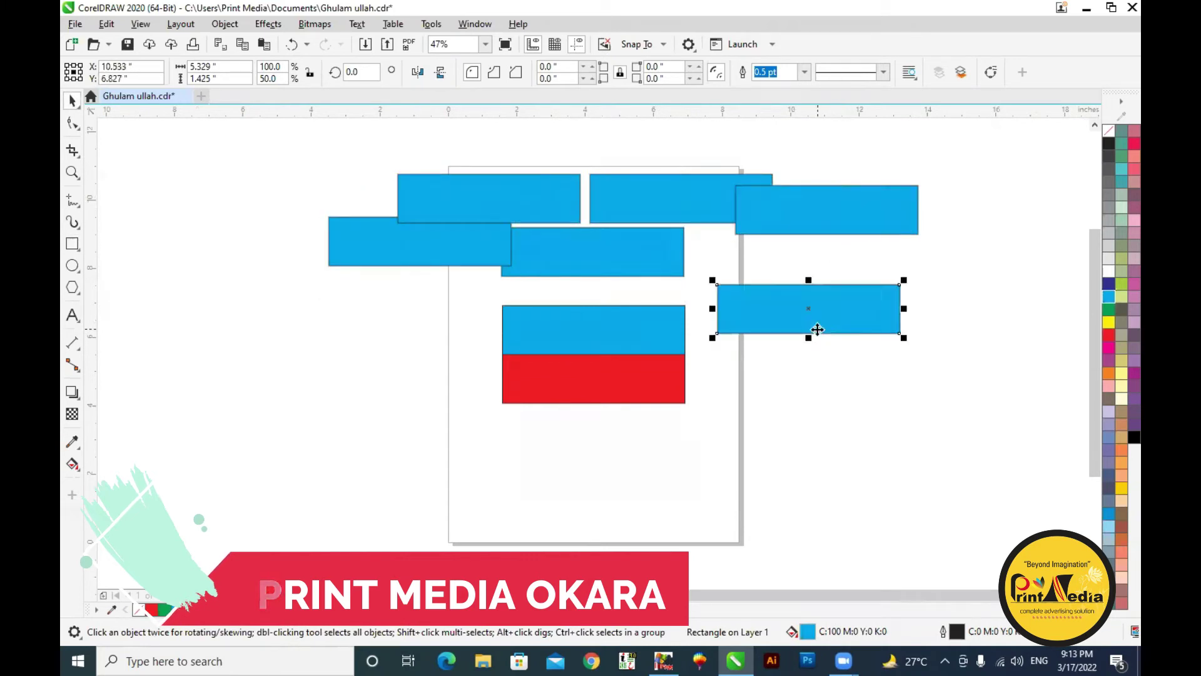
- Save the drawing with the added cyan rectangles under its existing name and close the document
key("ctrl+s")
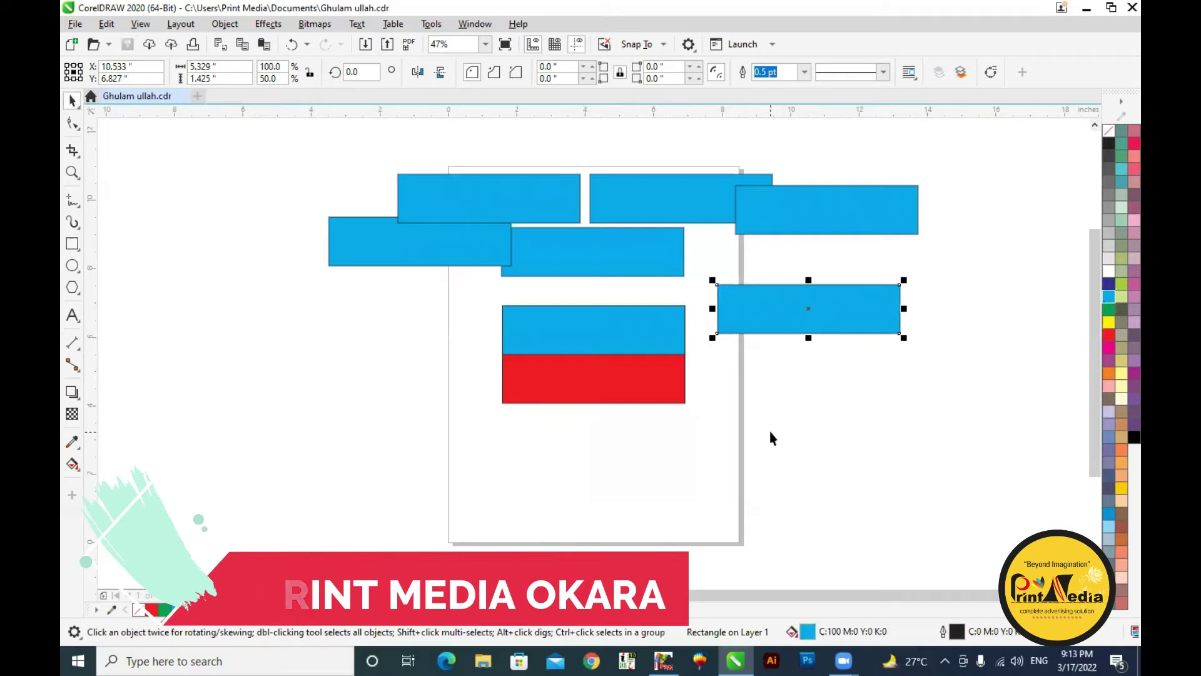
left_click_drag(235, 123, 959, 419)
left_click(960, 419)
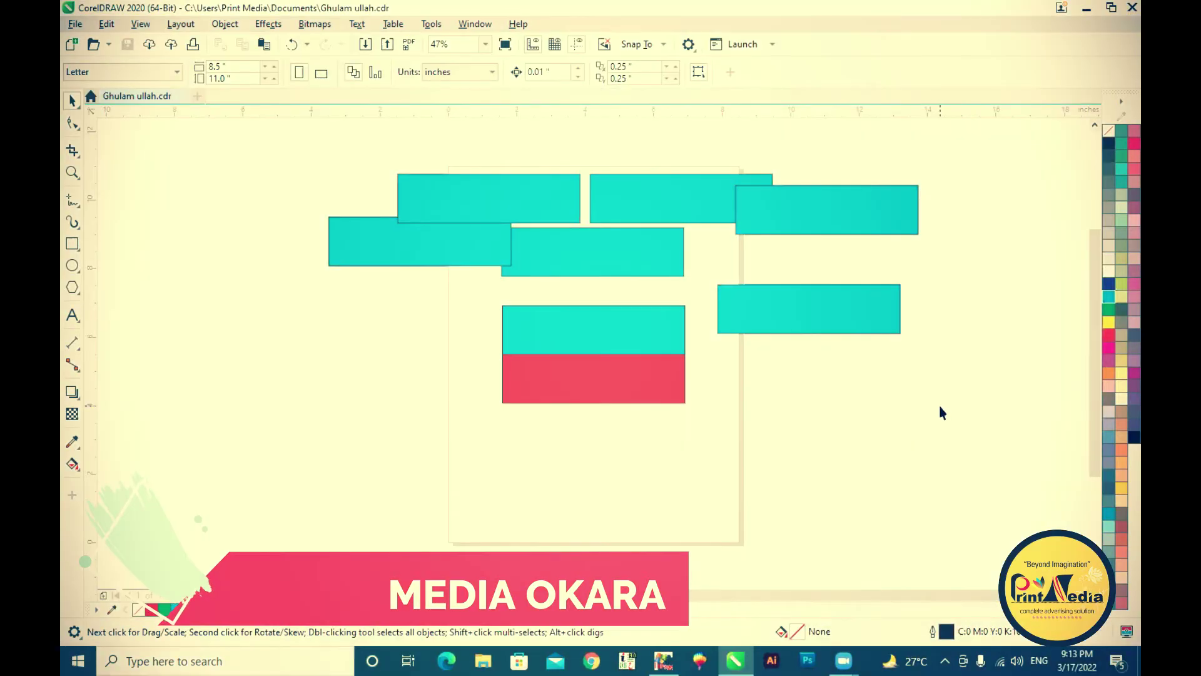
left_click(181, 96)
- Reopen the drawing that was just closed from the list of recently opened files
left_click(75, 24)
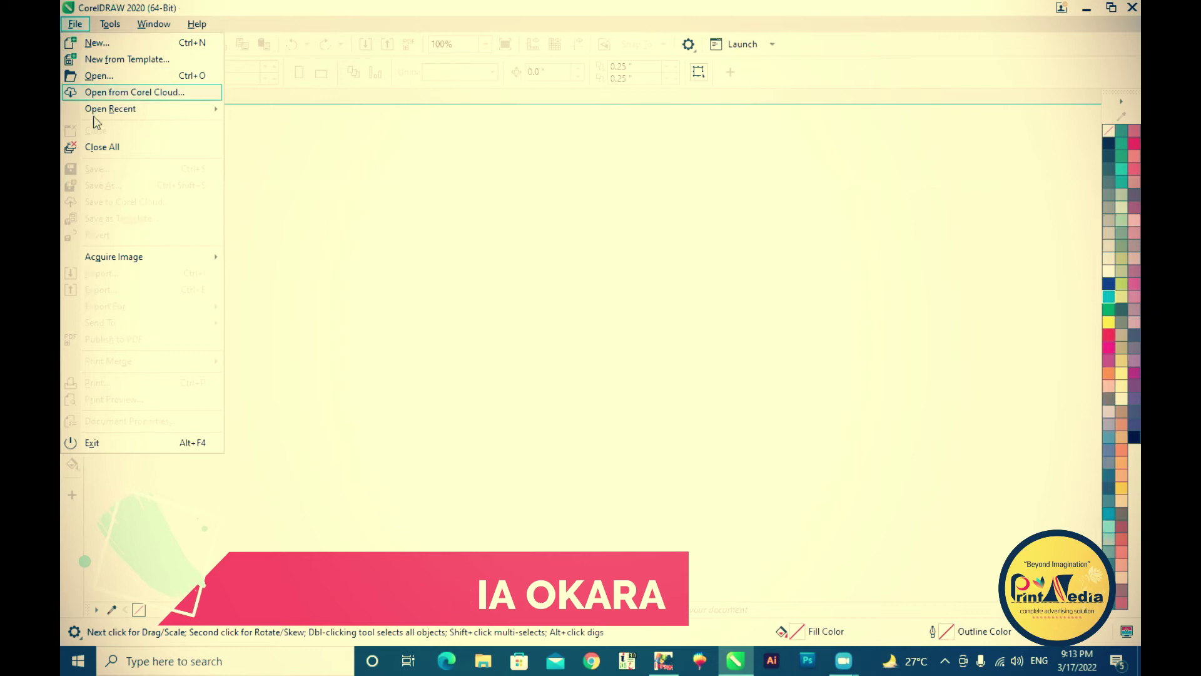
mouse_move(109, 114)
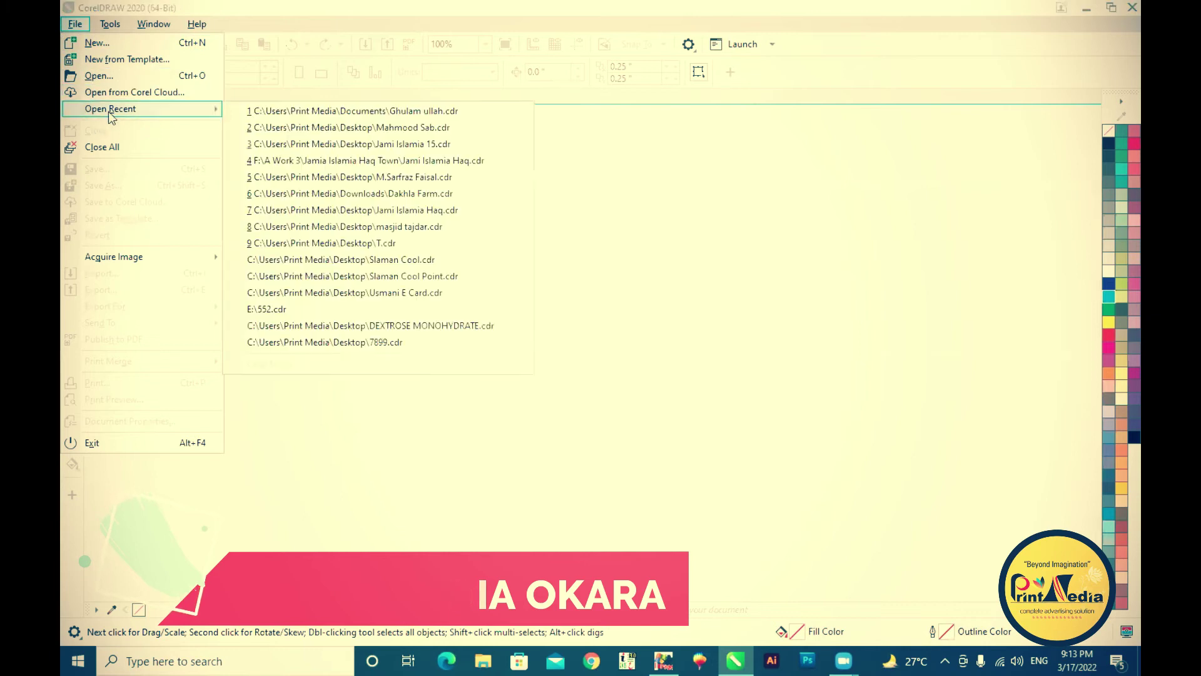
left_click(384, 112)
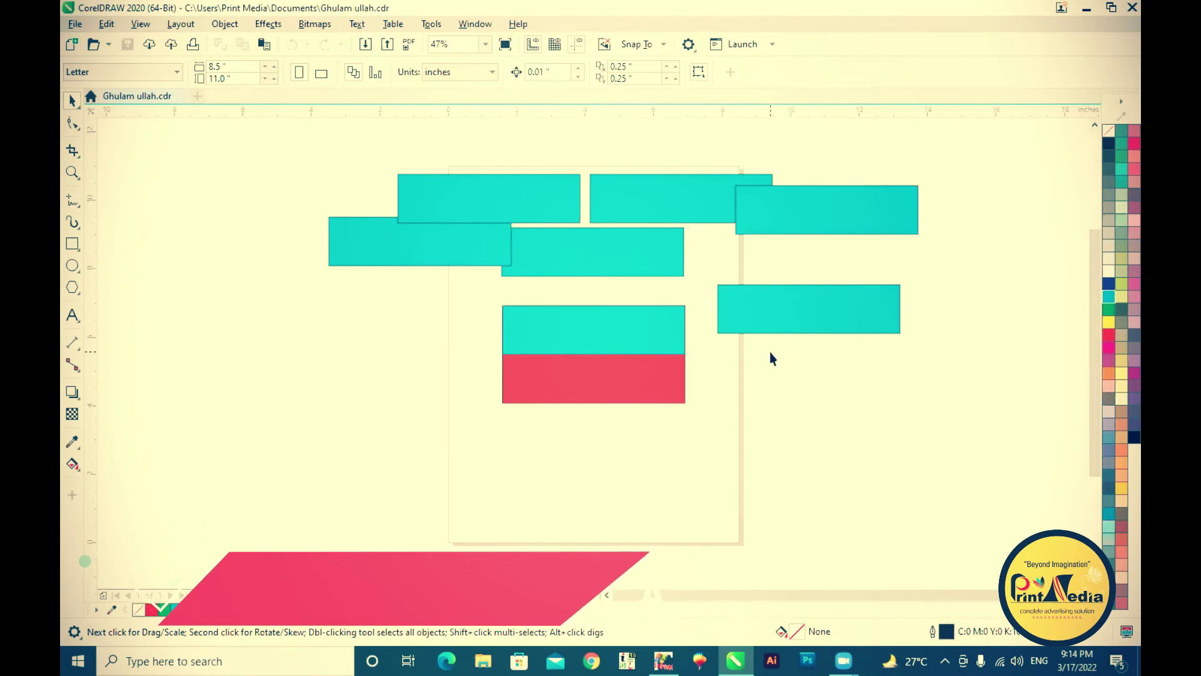
- Delete all the cyan and red rectangles on and around the page
left_click_drag(960, 168, 194, 440)
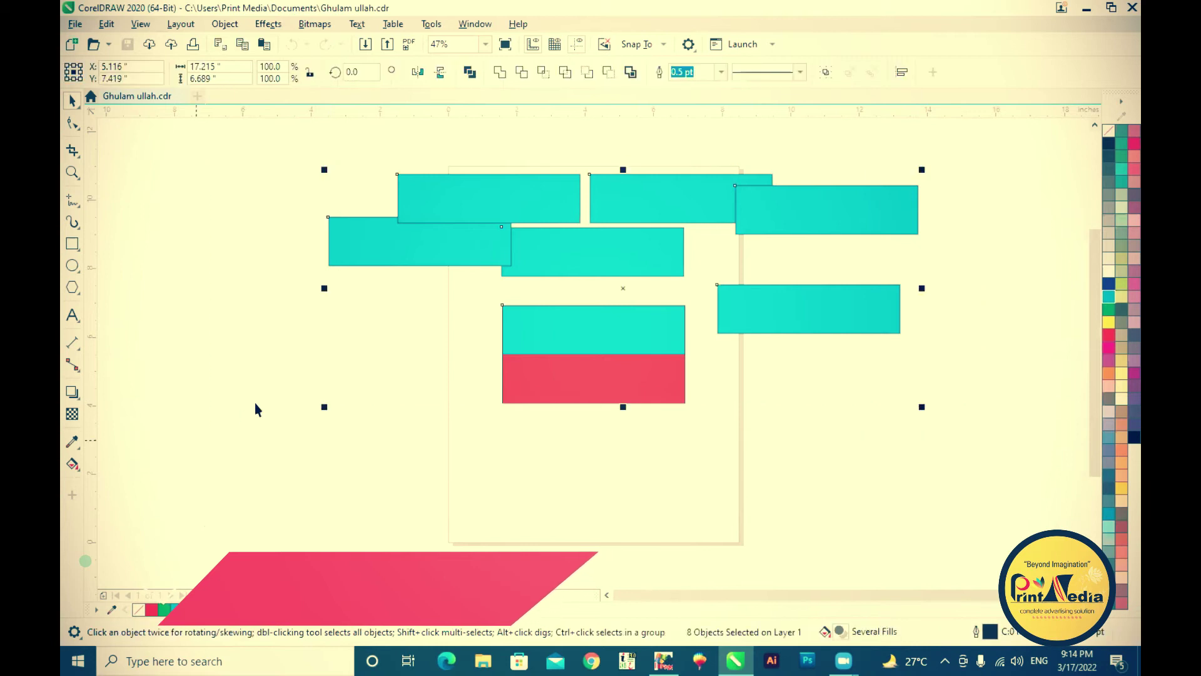
key("Delete")
key("ctrl+z")
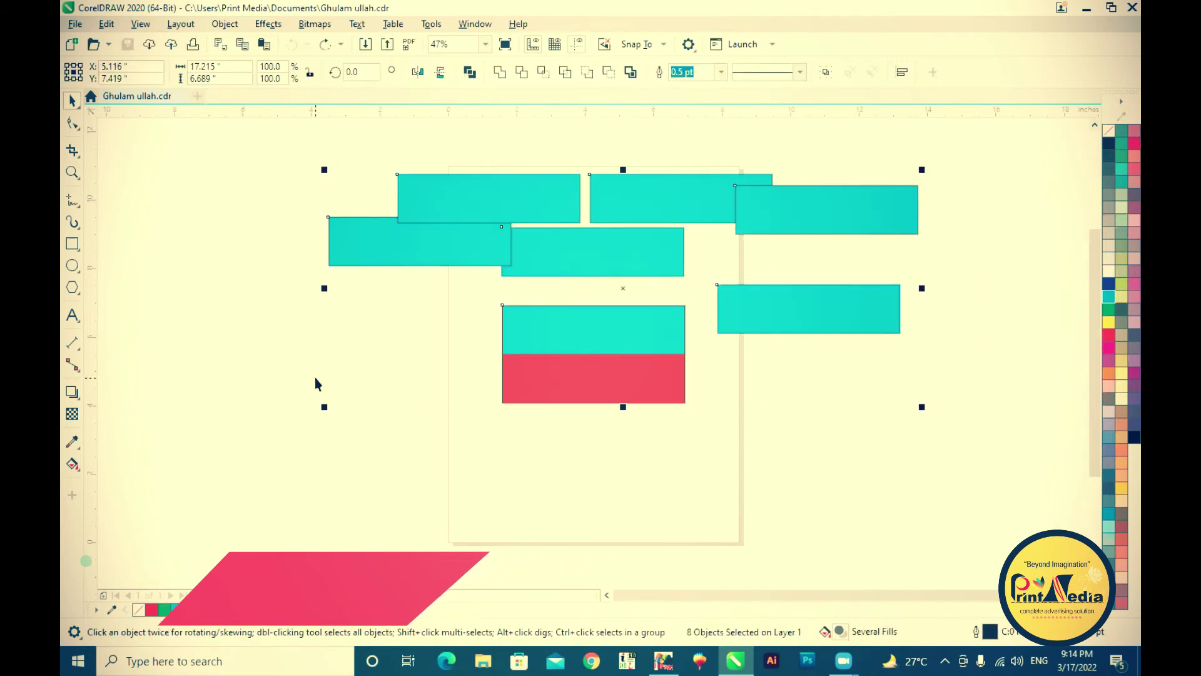
key("Delete")
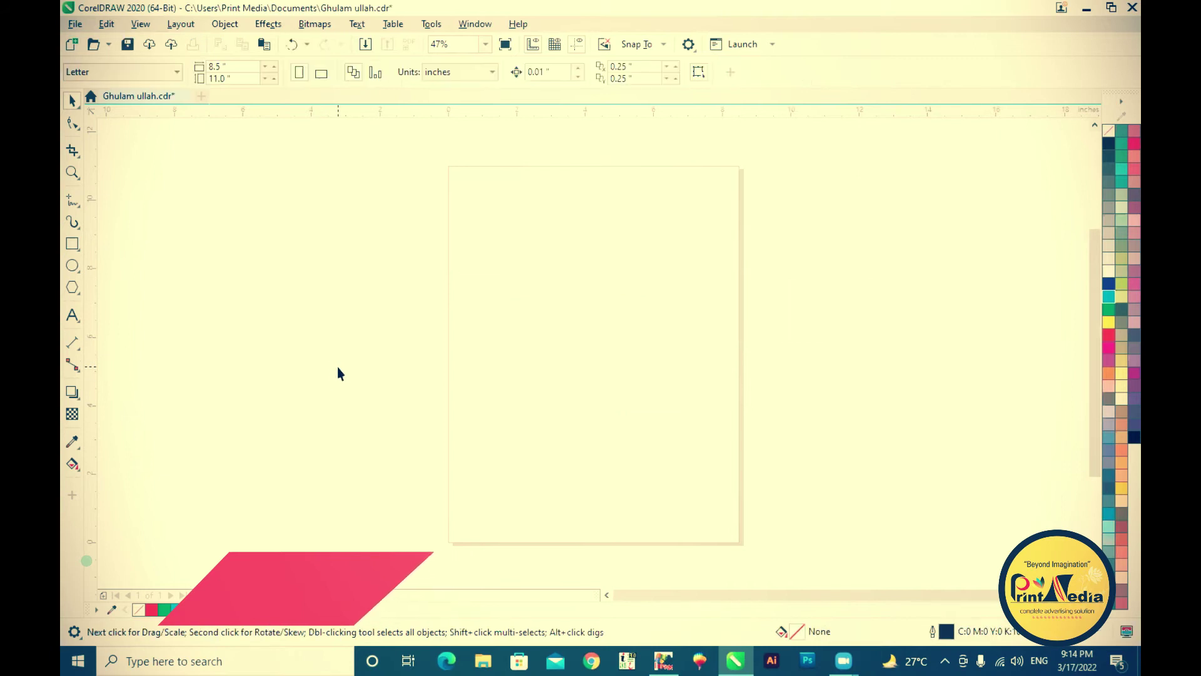
- Draw a circle about 5.33 inches in diameter and centre it on the page
left_click(73, 265)
left_click_drag(497, 236, 656, 418)
key("space")
key("p")
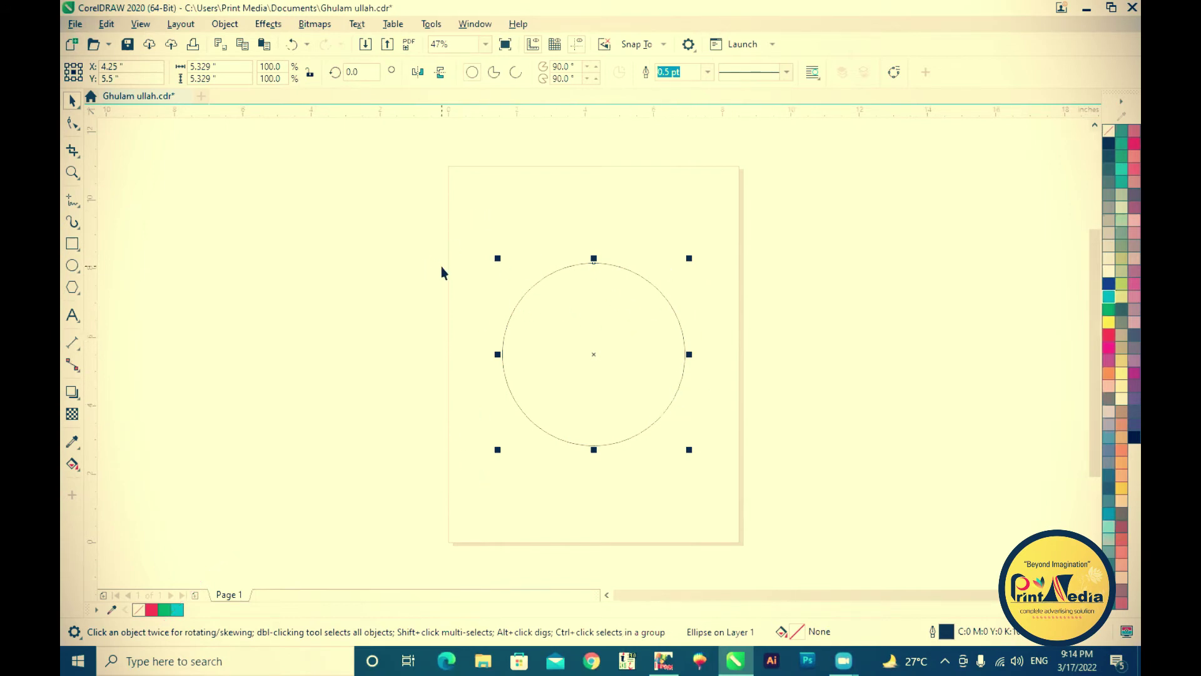
- Add the artistic text "PRINT MEDIA OKARA" beside the page and make it bold
left_click(72, 315)
left_click(215, 290)
type("PRINT MEDI")
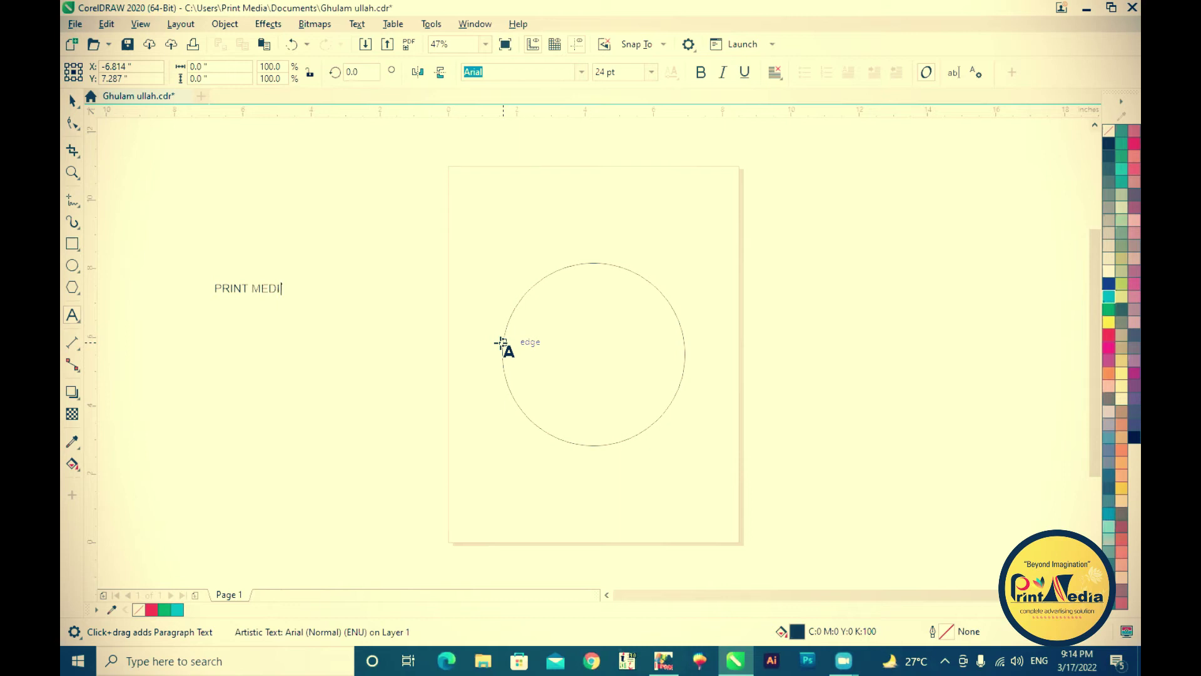
type("A OKARA")
key("ctrl+space")
left_click(701, 71)
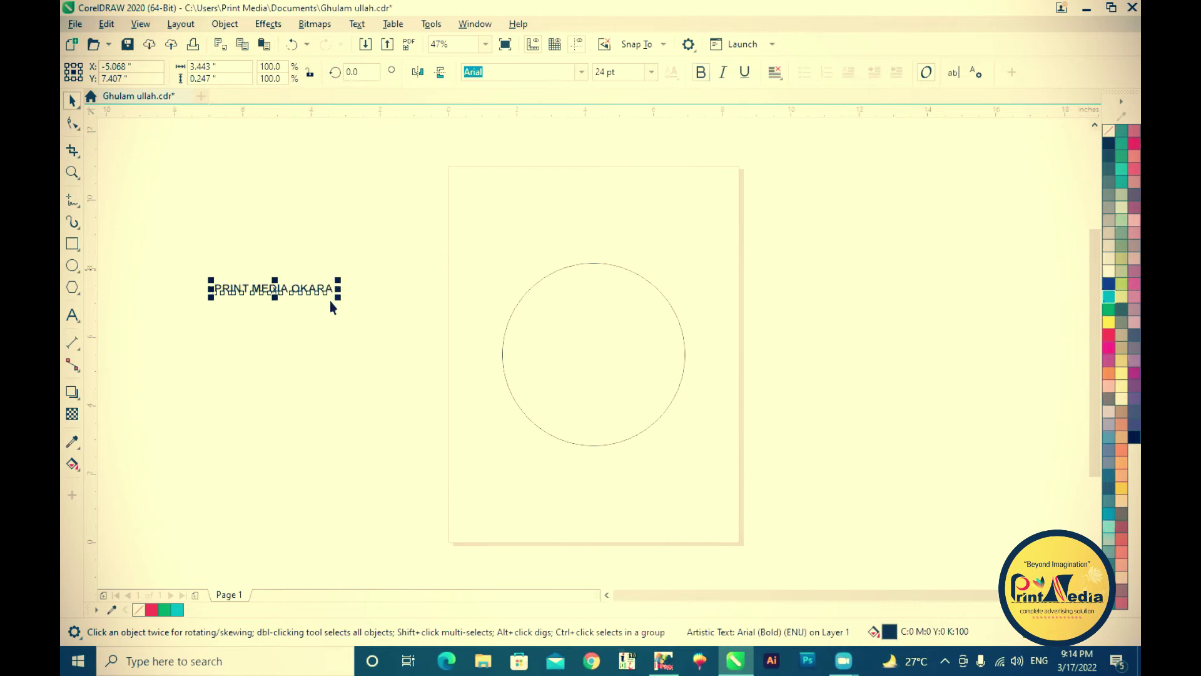
- Enlarge the text to about 44.5 pt, centre it just above the circle and place a copy below the circle
left_click_drag(342, 277, 644, 260)
left_click(627, 272, "shift")
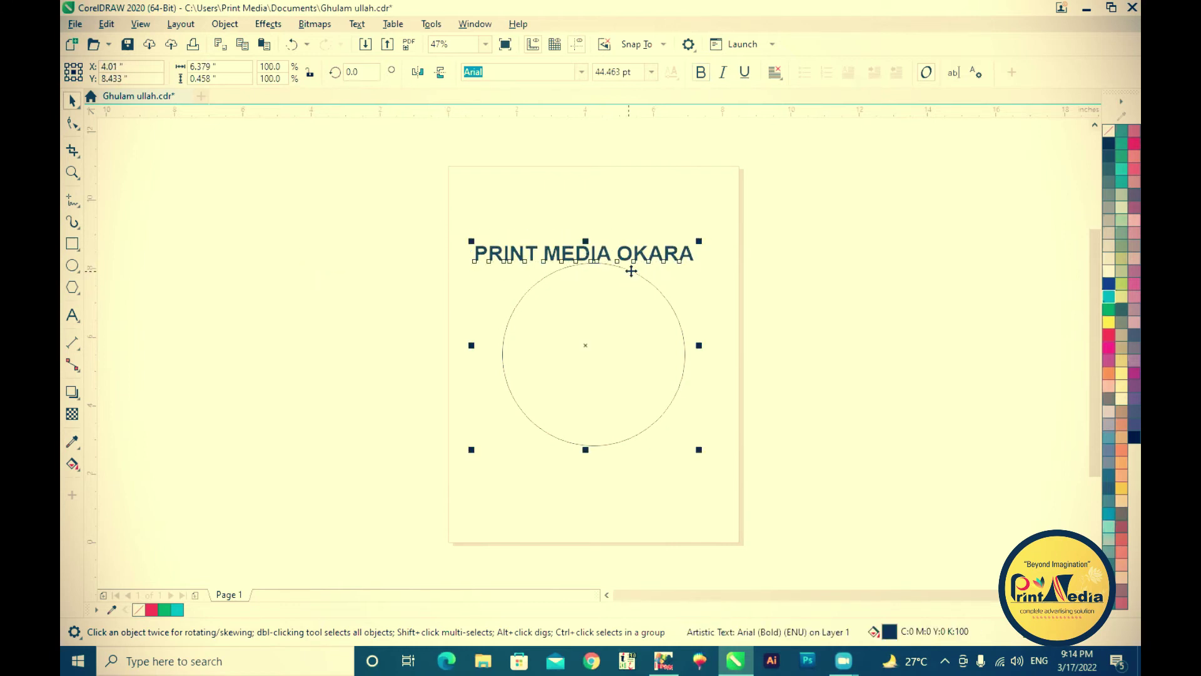
left_click(772, 253)
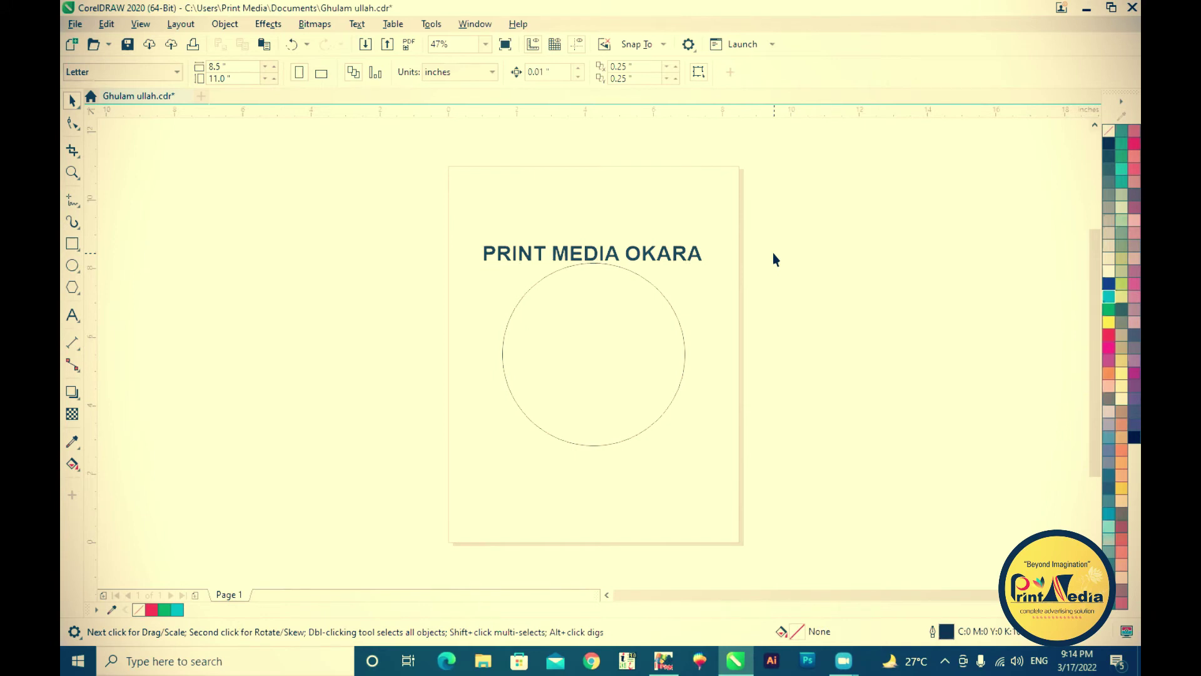
left_click(611, 254)
left_click_drag(611, 274, 611, 507)
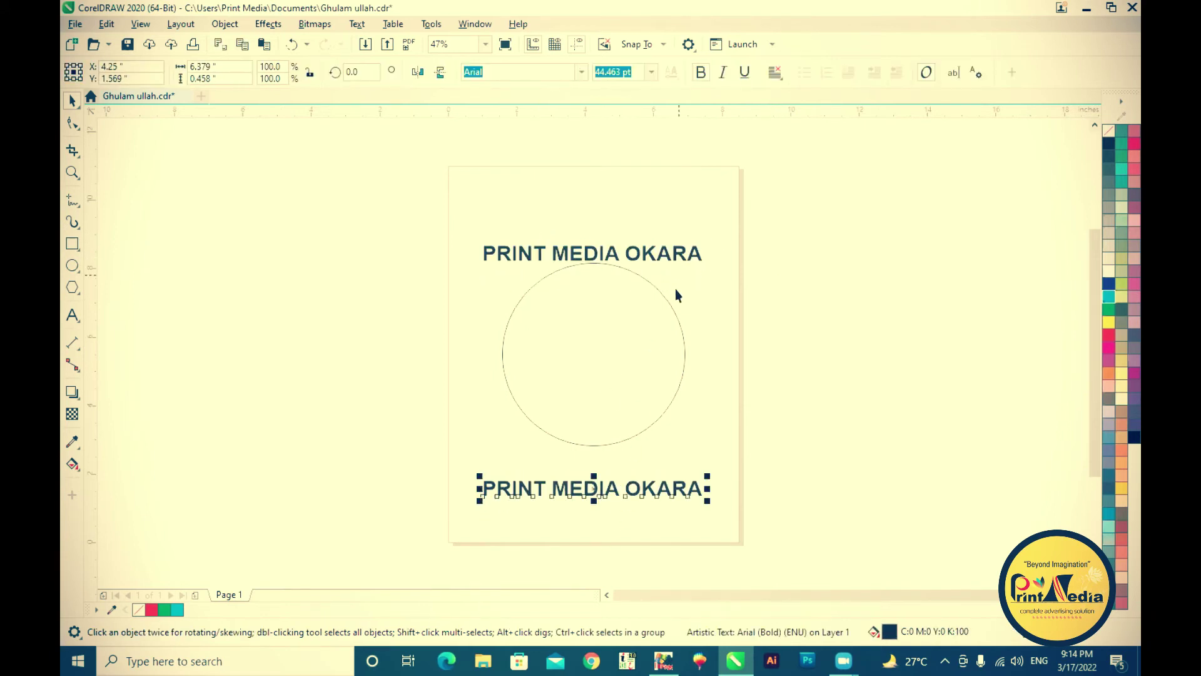
left_click(612, 253)
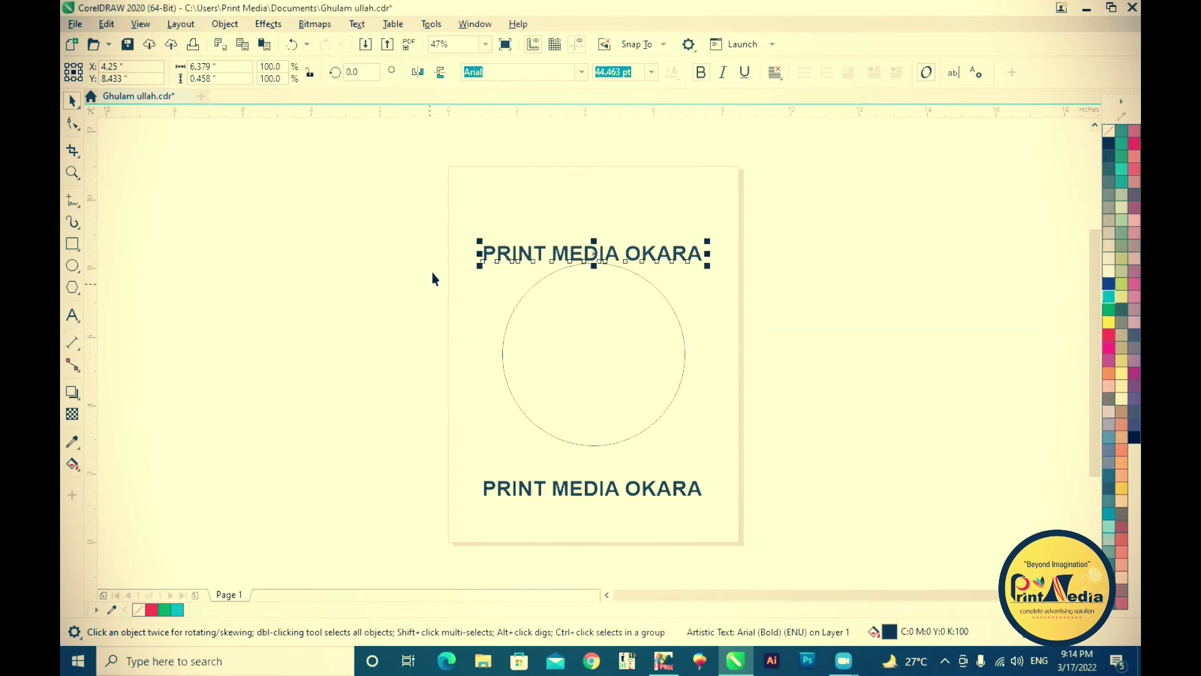
left_click(358, 25)
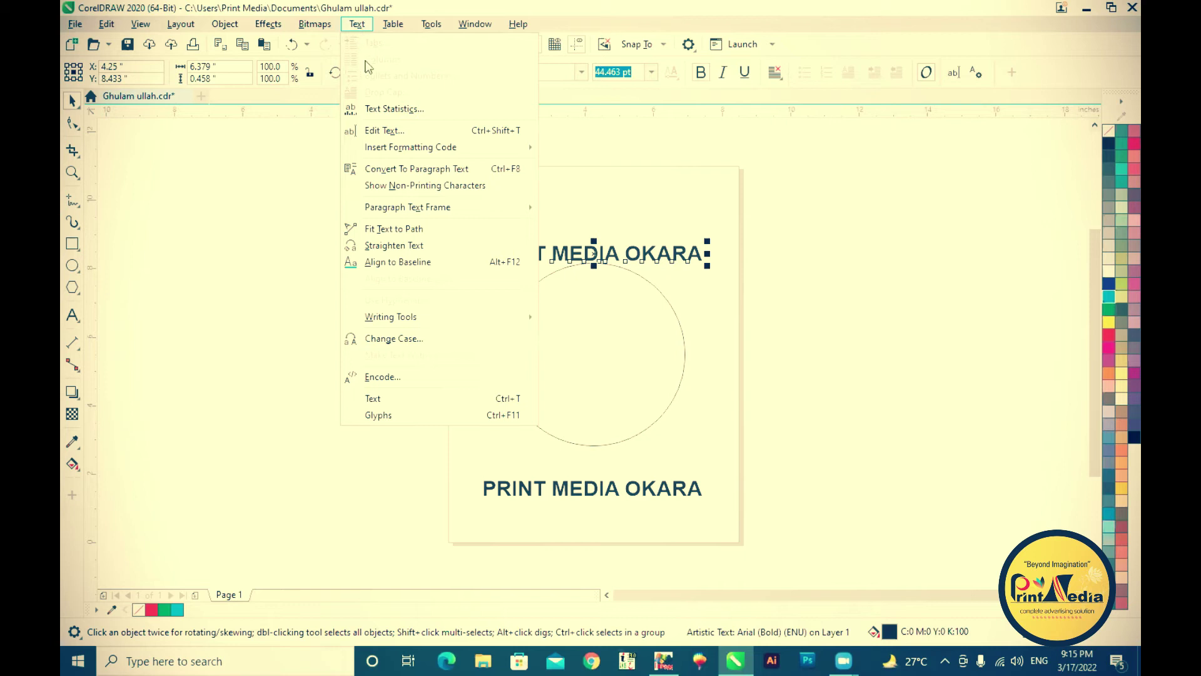
left_click(380, 231)
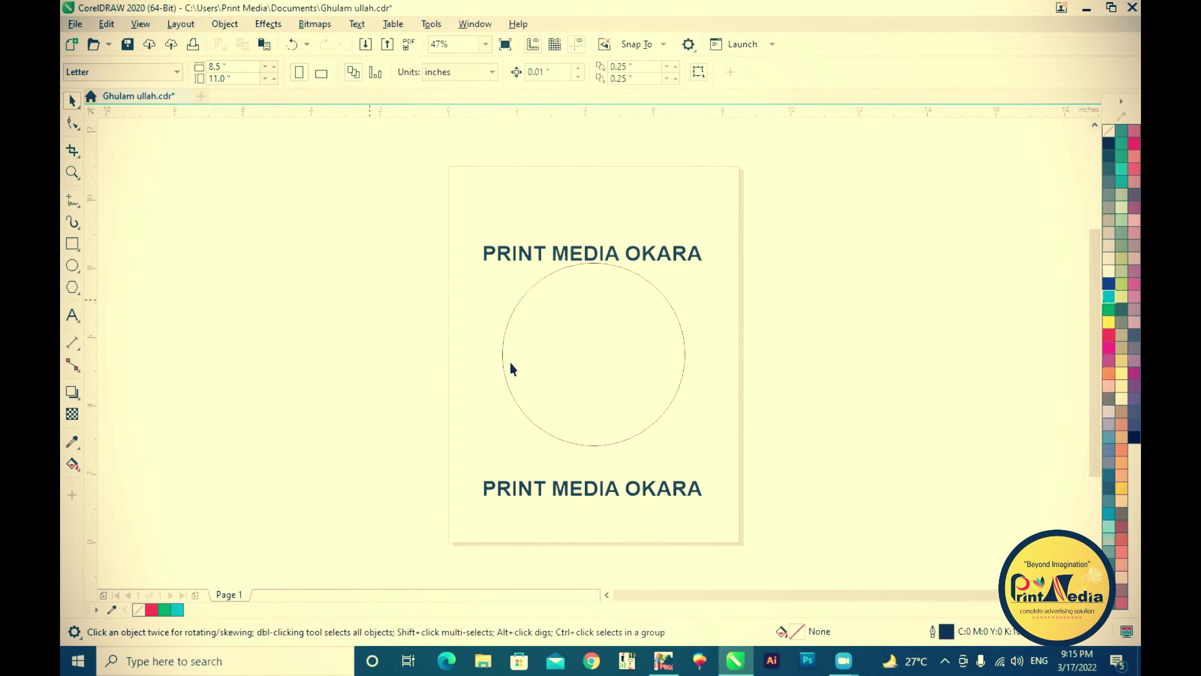
- Fit the upper PRINT MEDIA OKARA text to the circle as a path, centred over its upper arc
left_click(538, 262)
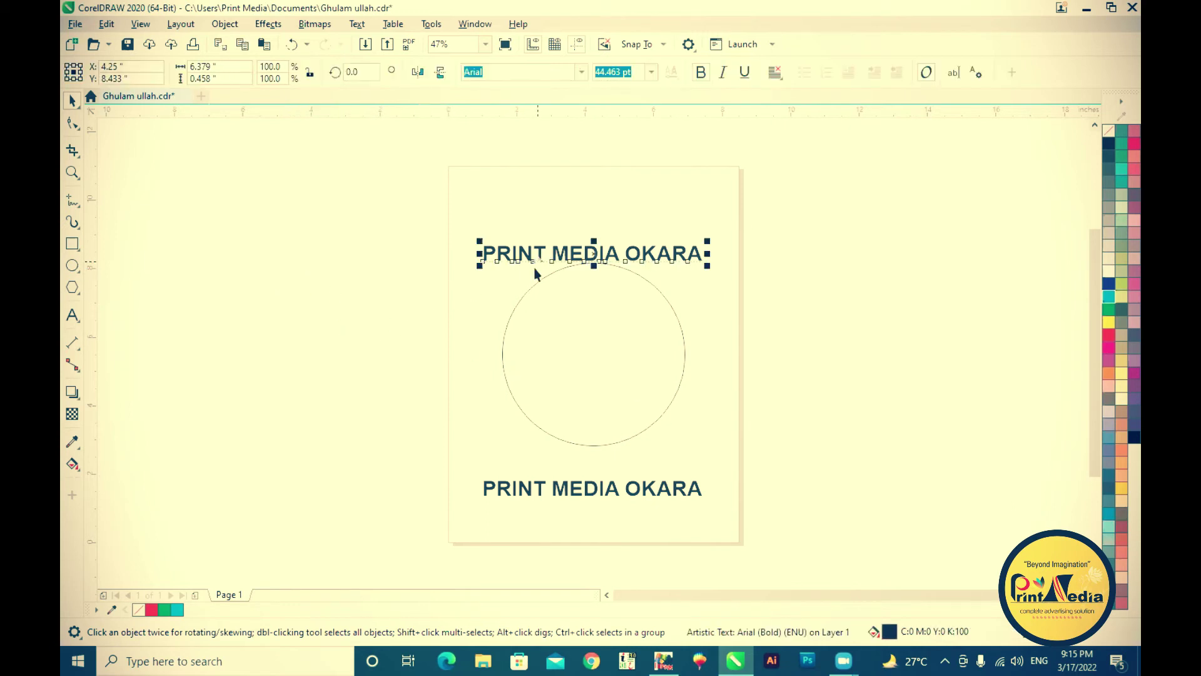
left_click(348, 26)
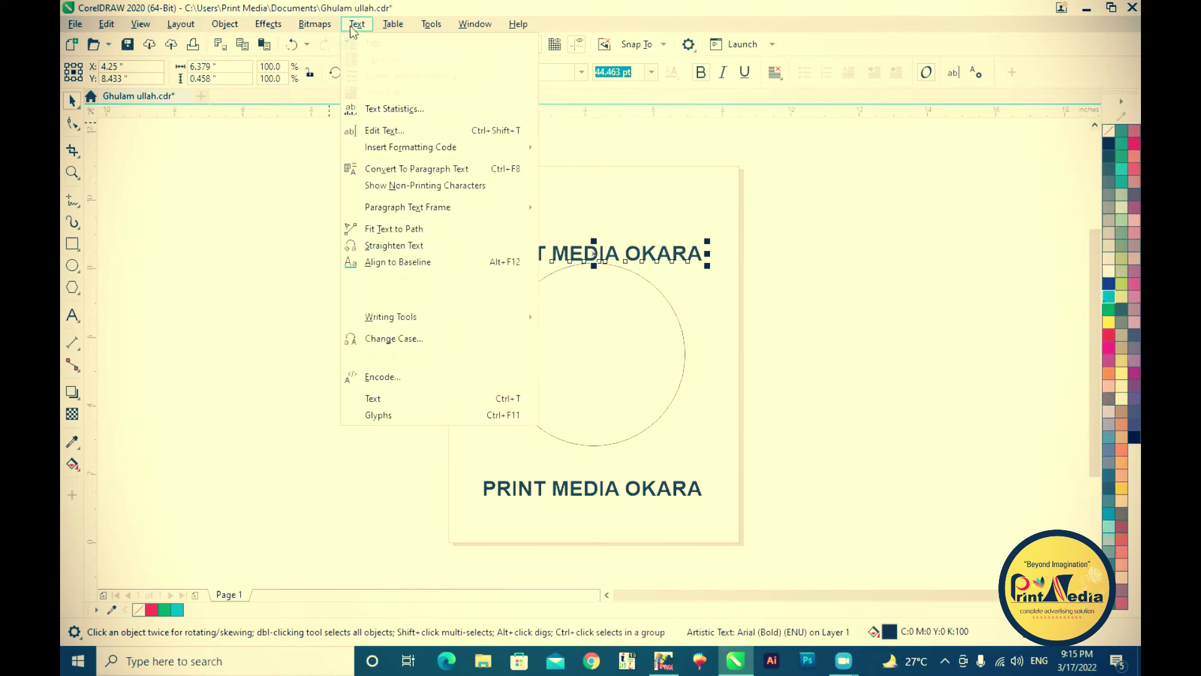
left_click(422, 234)
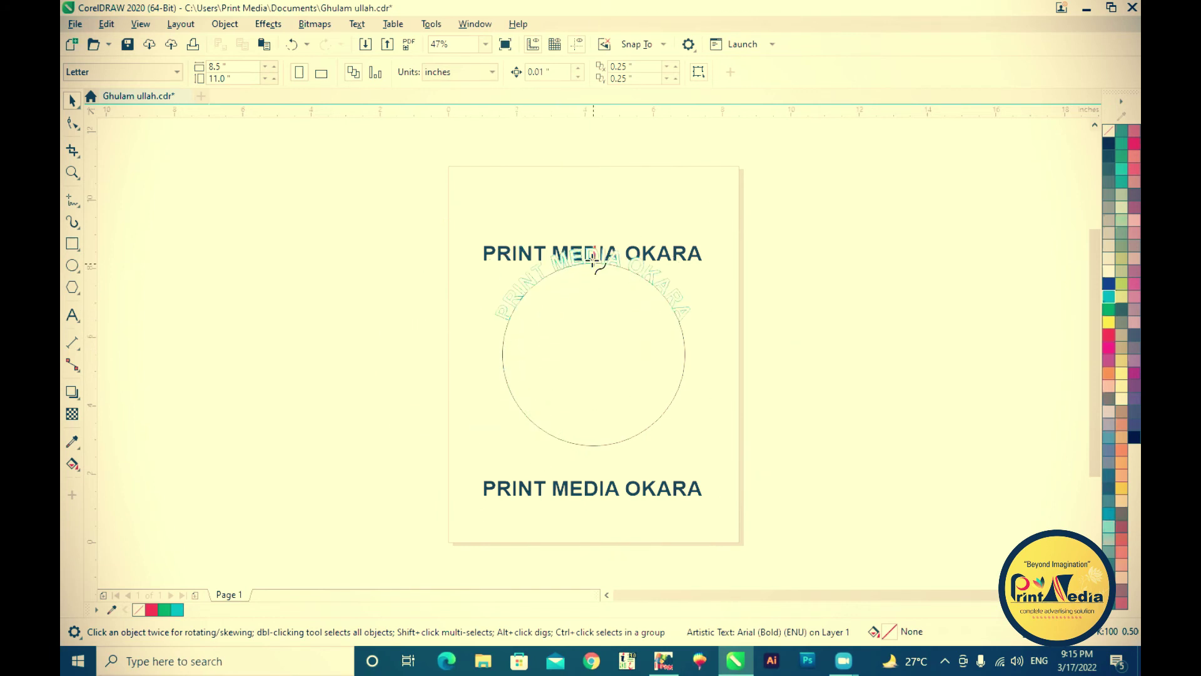
left_click(593, 260)
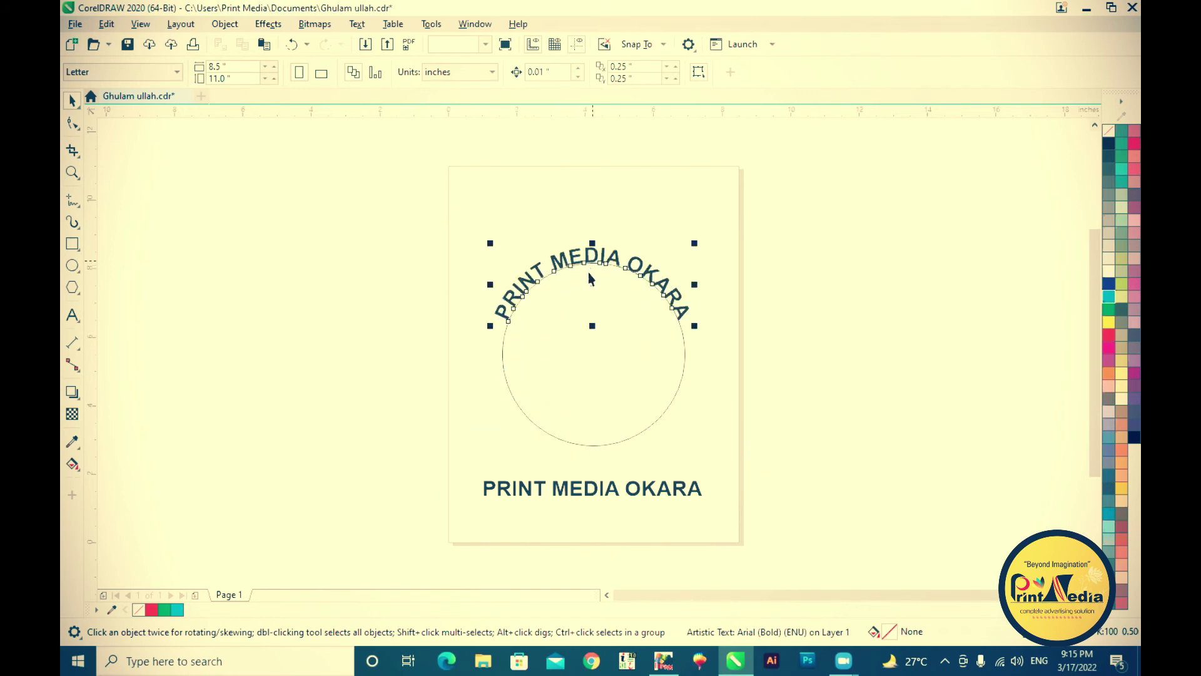
left_click(772, 271)
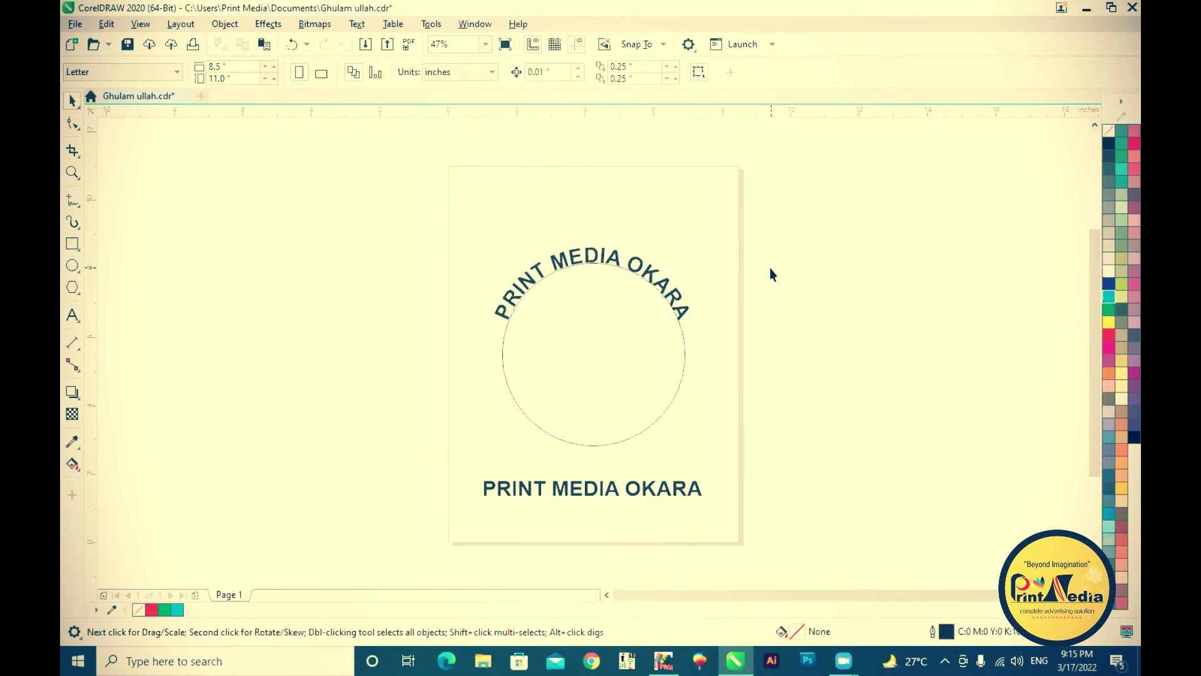
- Try to fit the lower PRINT MEDIA OKARA text to the bottom of the circle
left_click(586, 495)
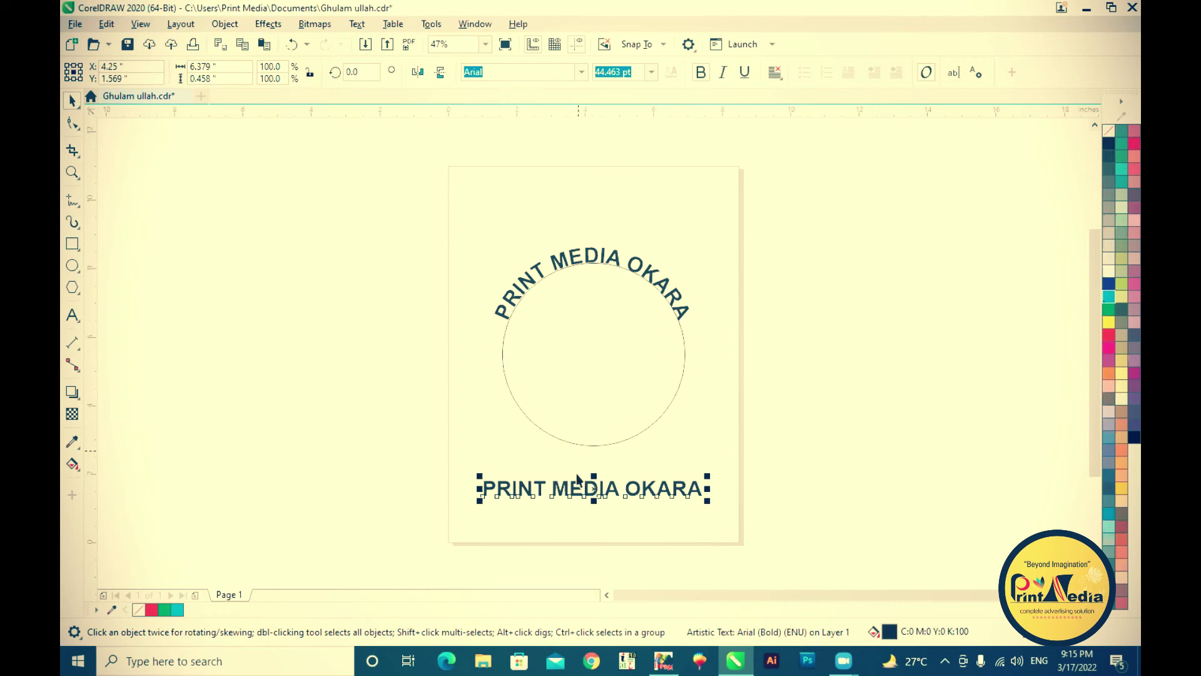
left_click(357, 24)
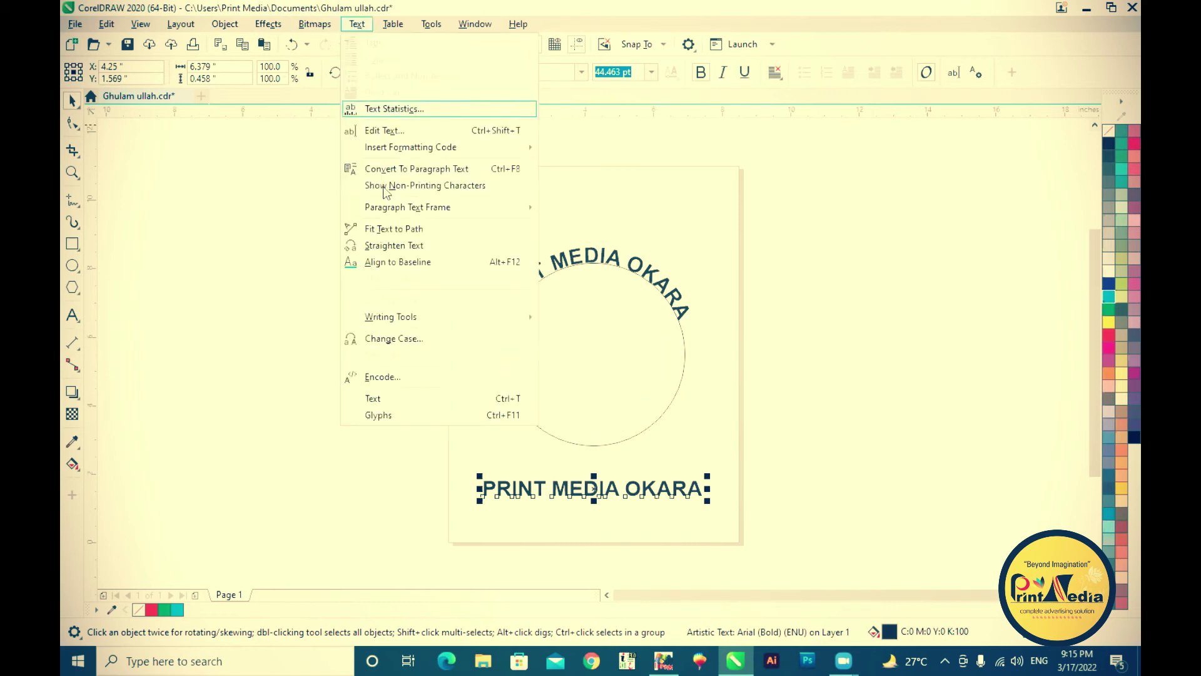
left_click(382, 230)
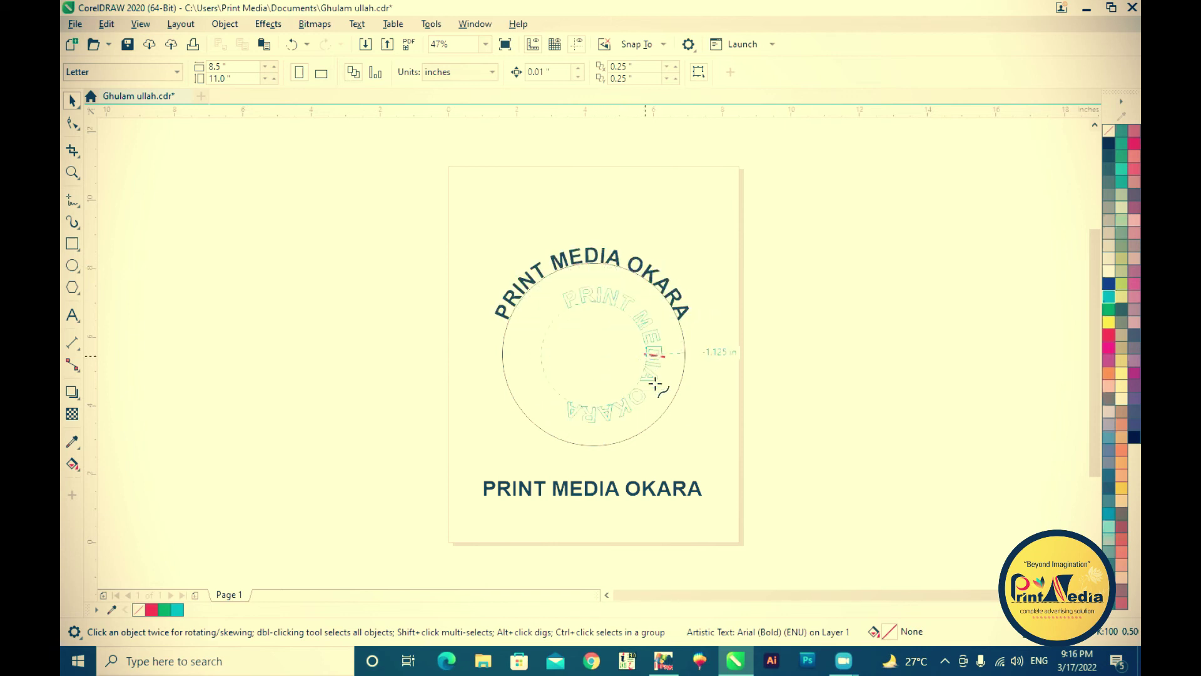
left_click_drag(588, 429, 617, 434)
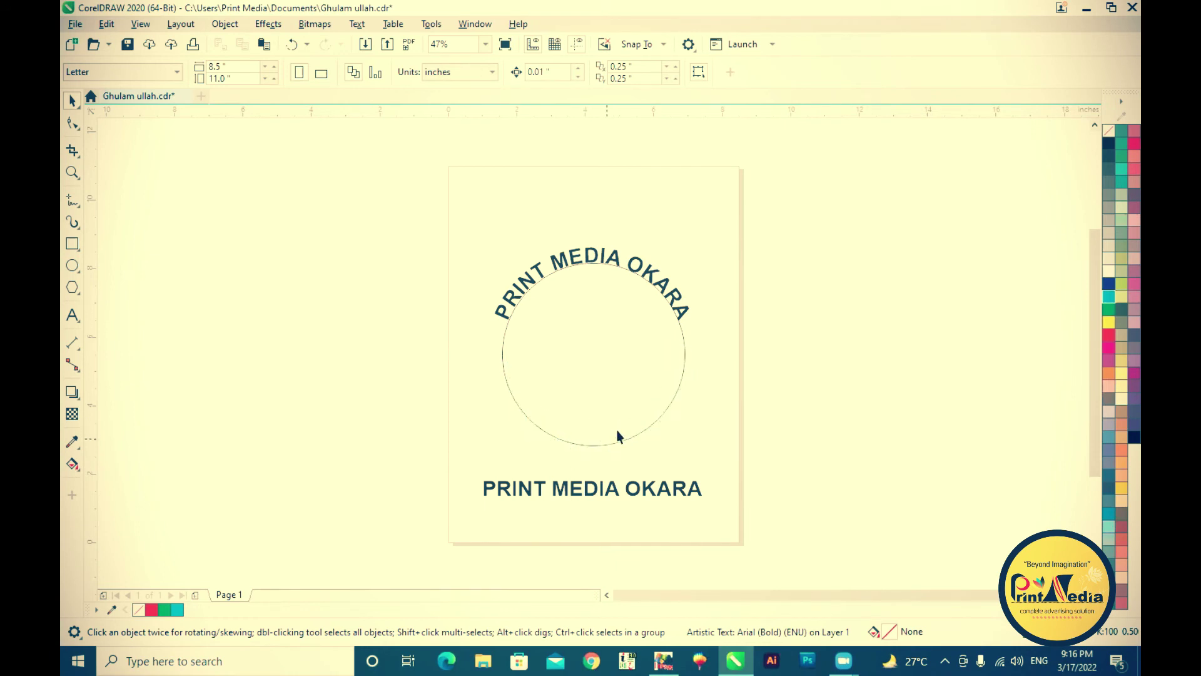
key("ctrl+z")
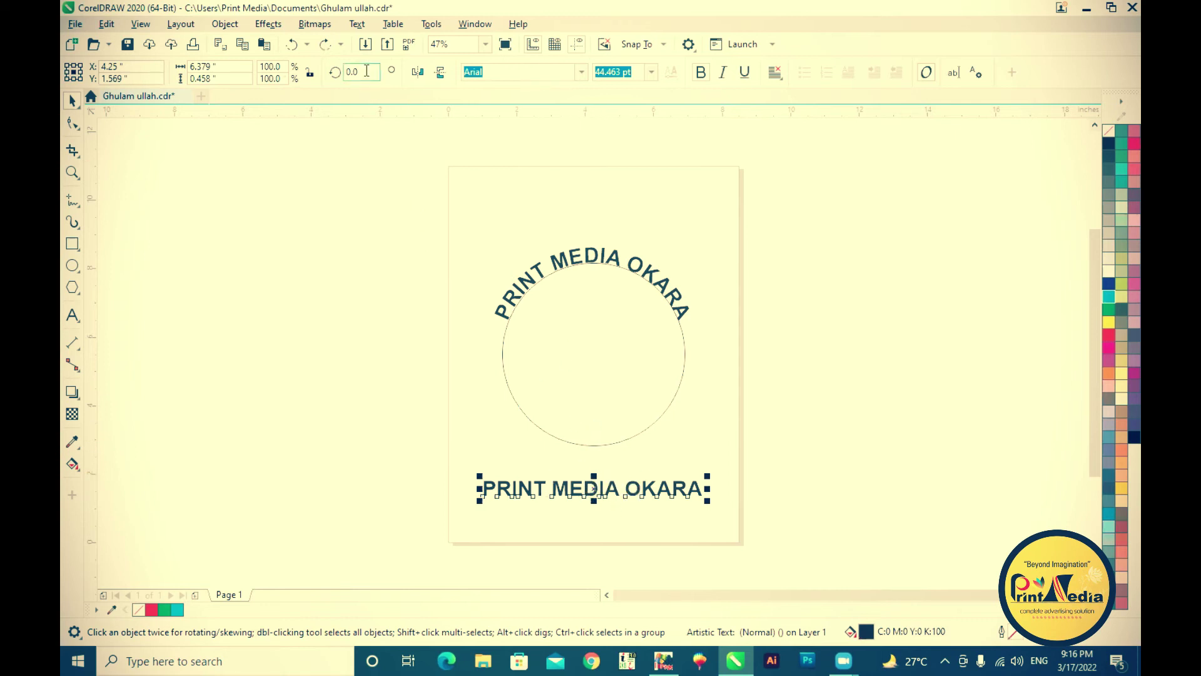
- Try rotating the lower text by 270 degrees and by 90 degrees, undoing each rotation
type("270")
key("Return")
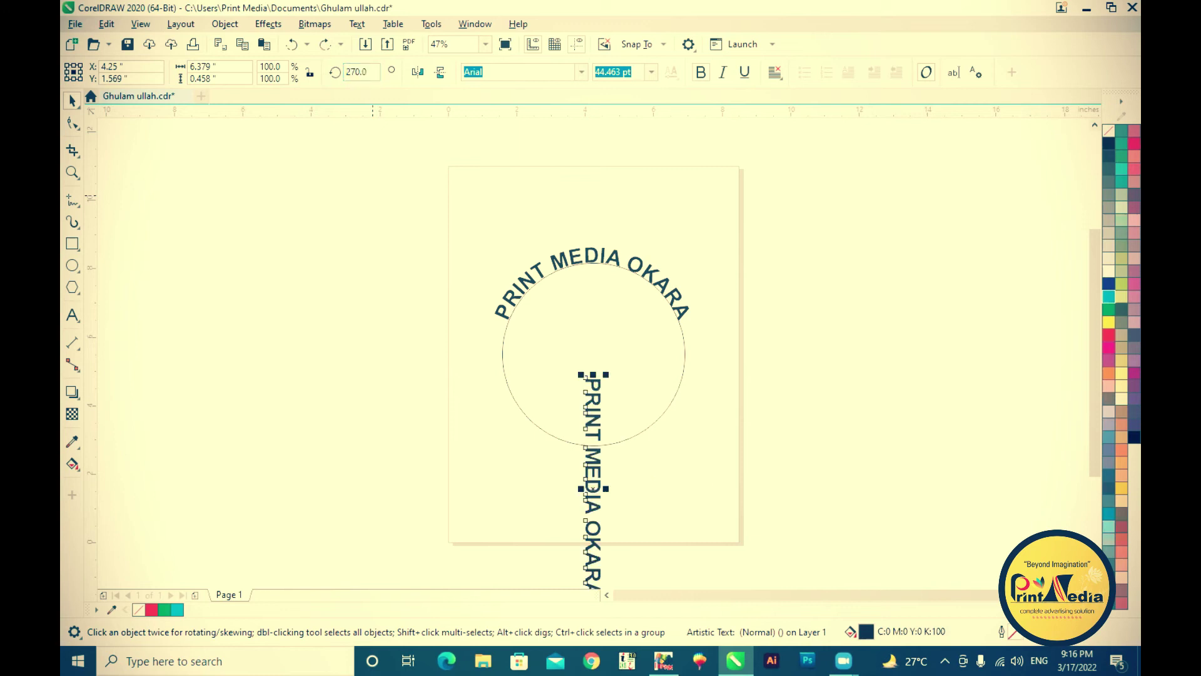
key("ctrl+z")
left_click(369, 73)
type("90")
key("Return")
key("ctrl+z")
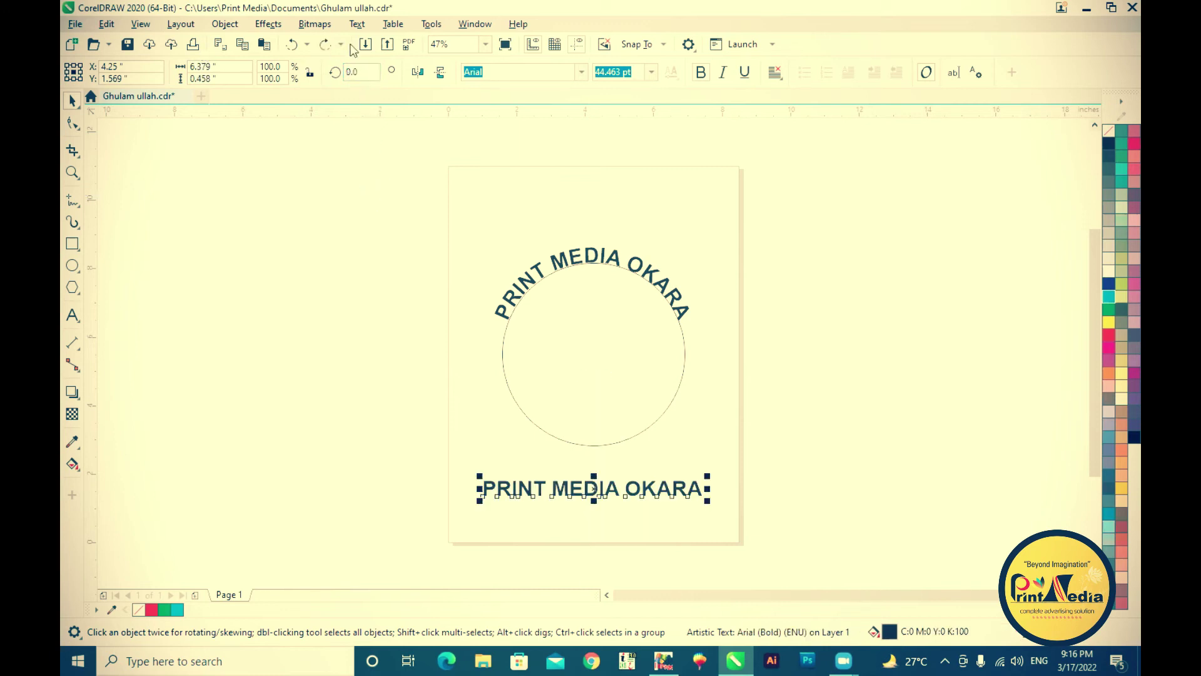
- Mirror the lower PRINT MEDIA OKARA text horizontally
left_click(418, 73)
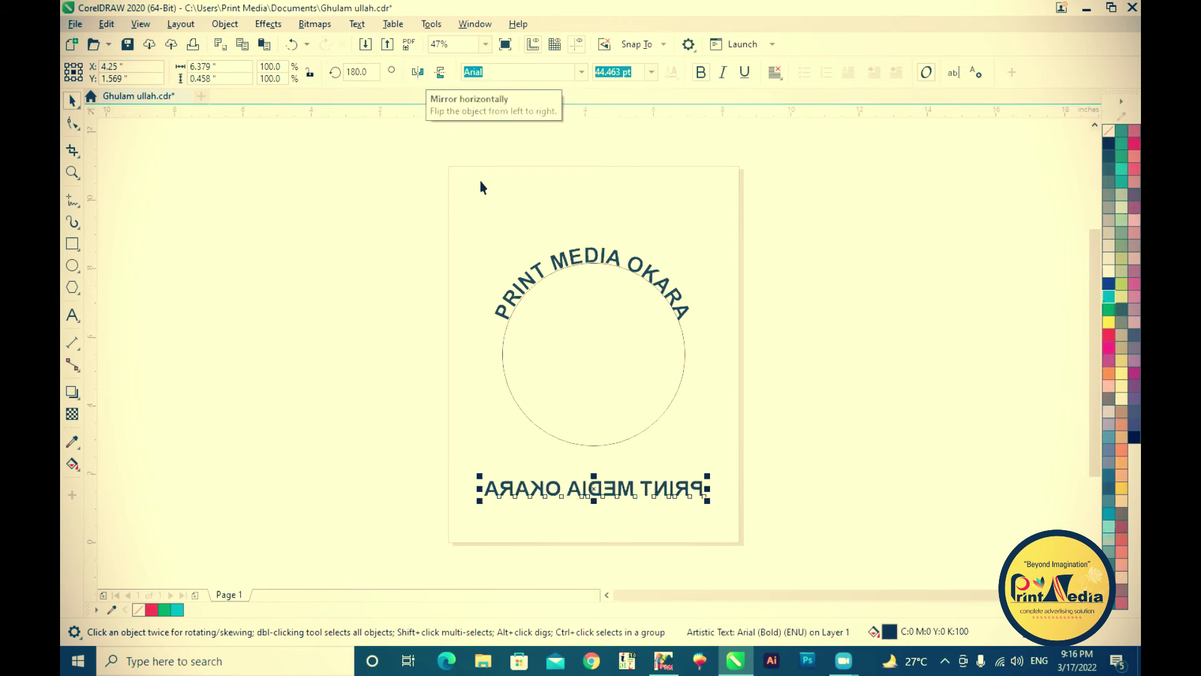
- Try fitting the horizontally mirrored lower text to the bottom of the circle and undo the fit
left_click(357, 24)
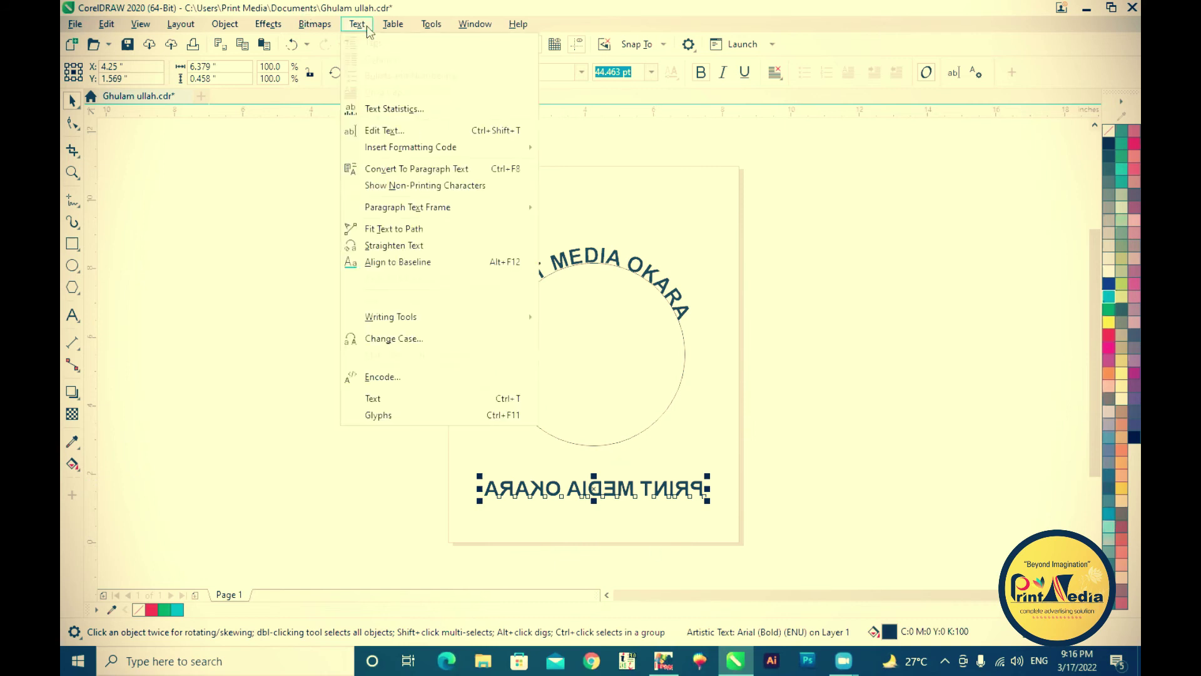
left_click(393, 228)
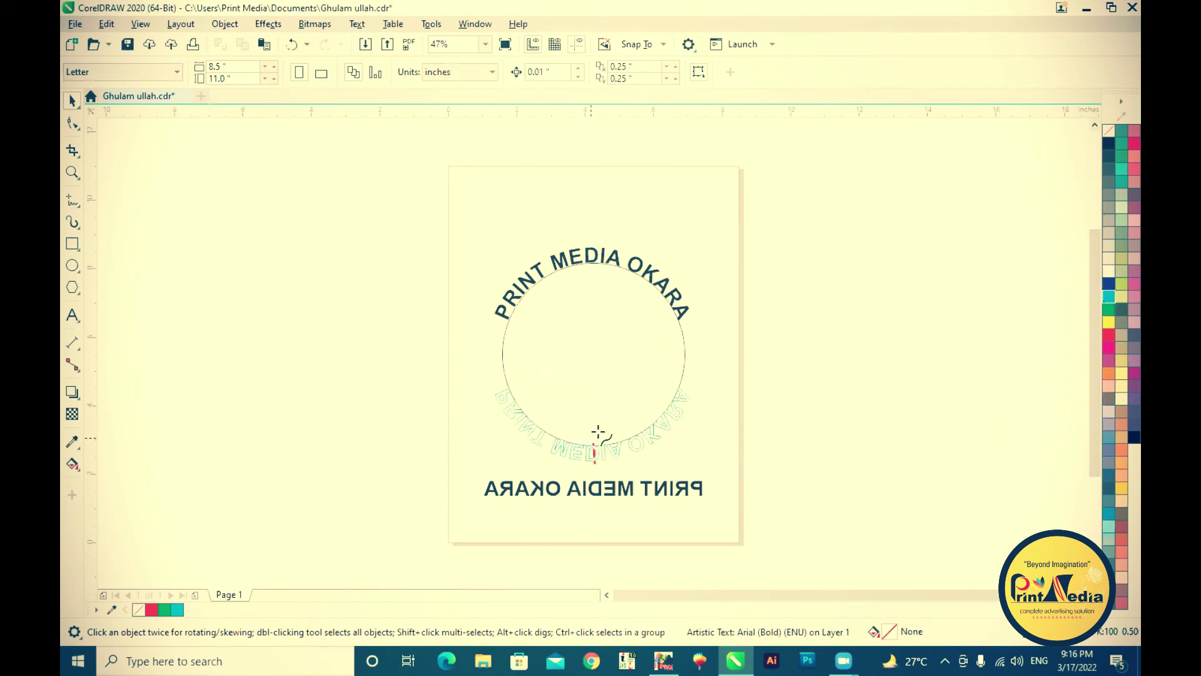
left_click(682, 355)
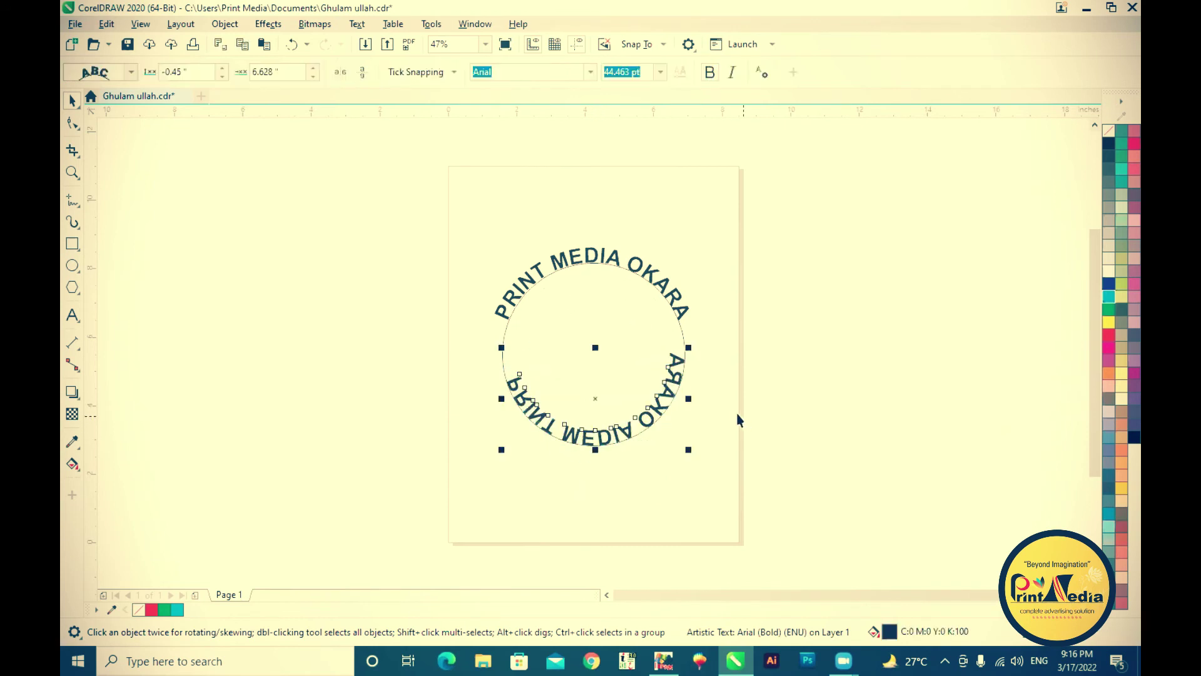
key("ctrl+z")
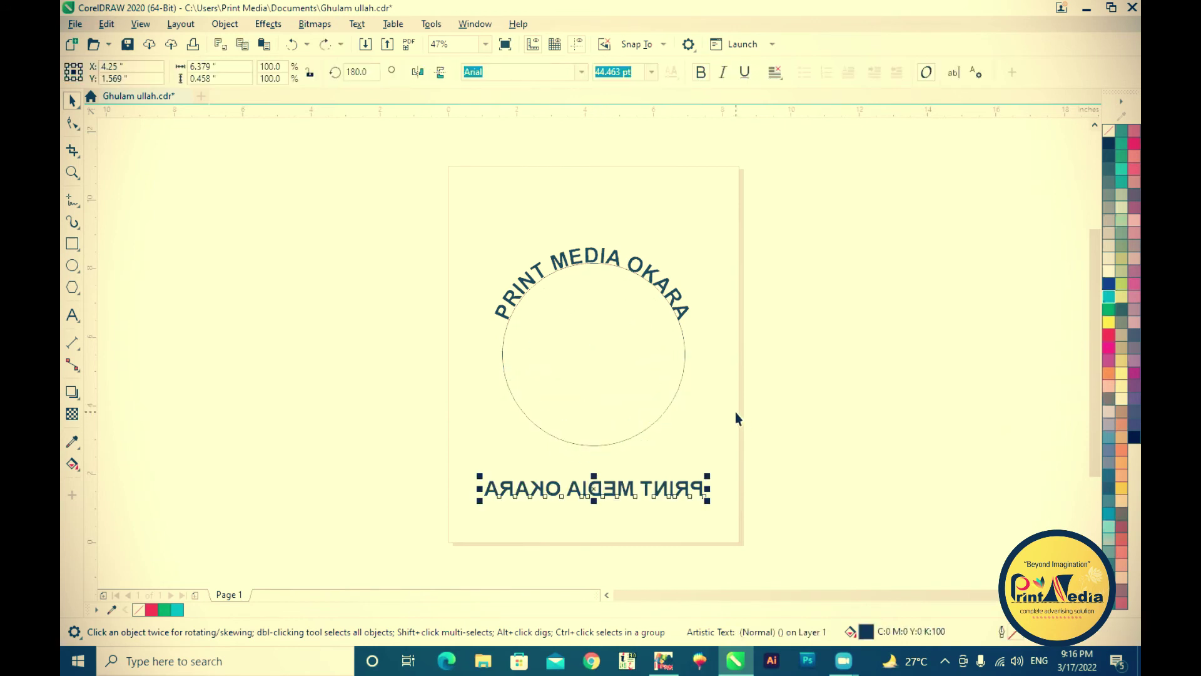
- Mirror the lower text below the circle vertically as well
left_click(439, 73)
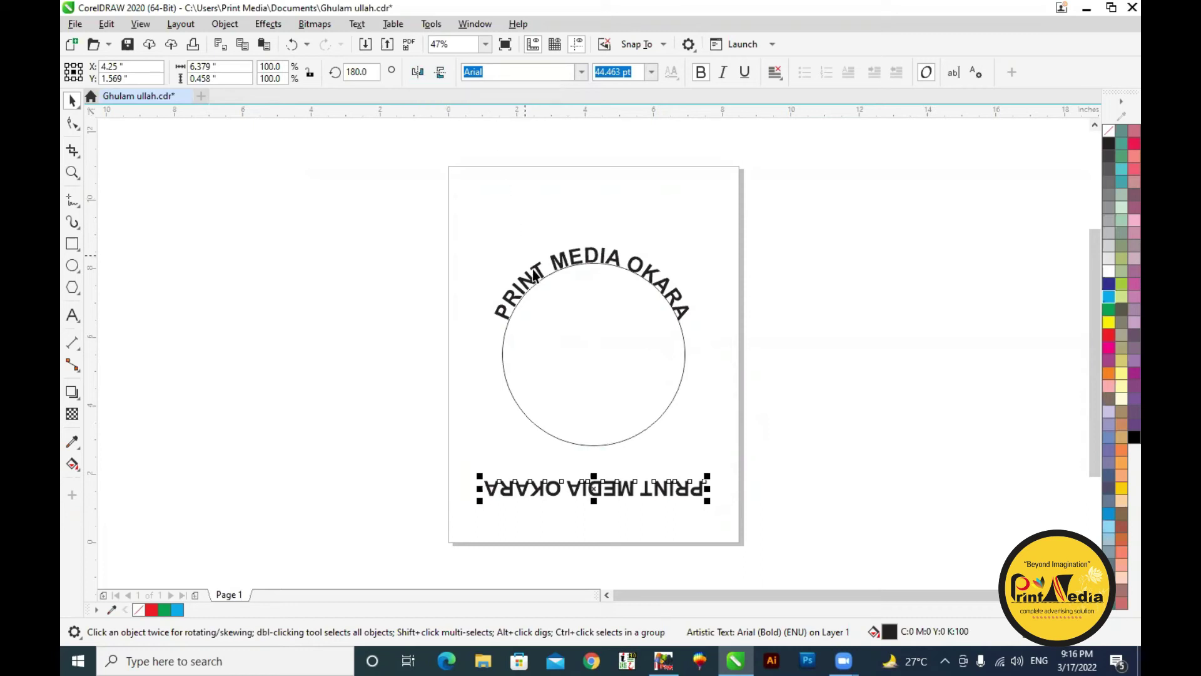
- Try fitting the mirrored lower text along the inside bottom of the circle and undo the fit
left_click(356, 24)
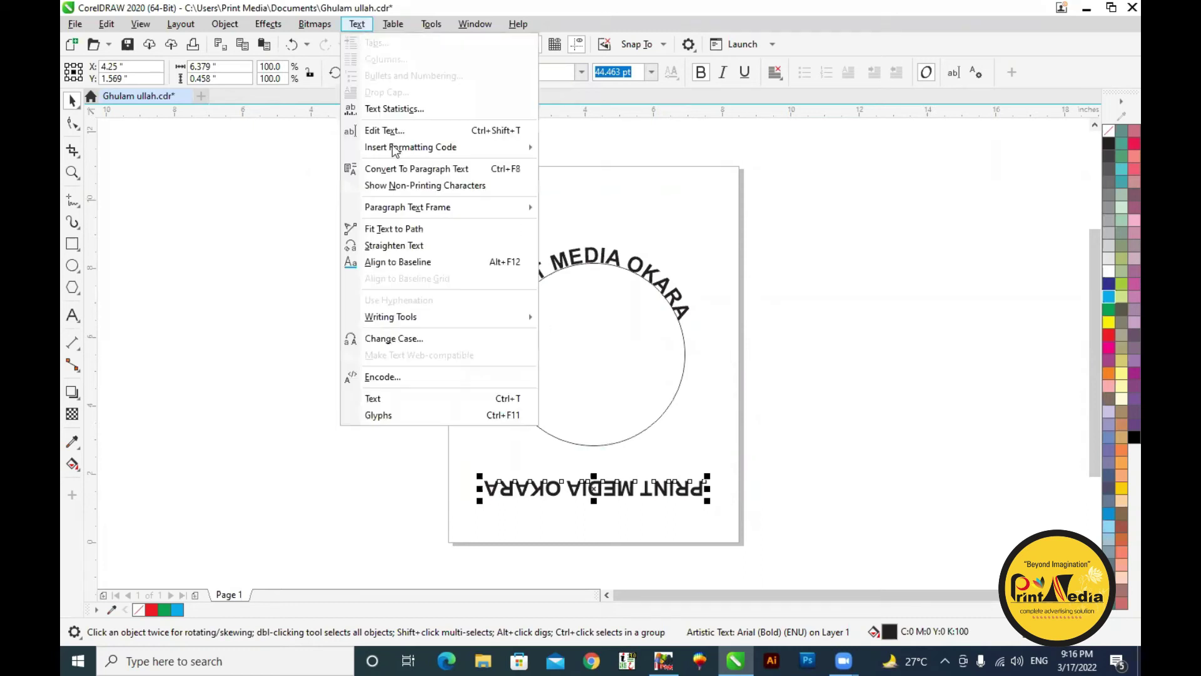
left_click(402, 228)
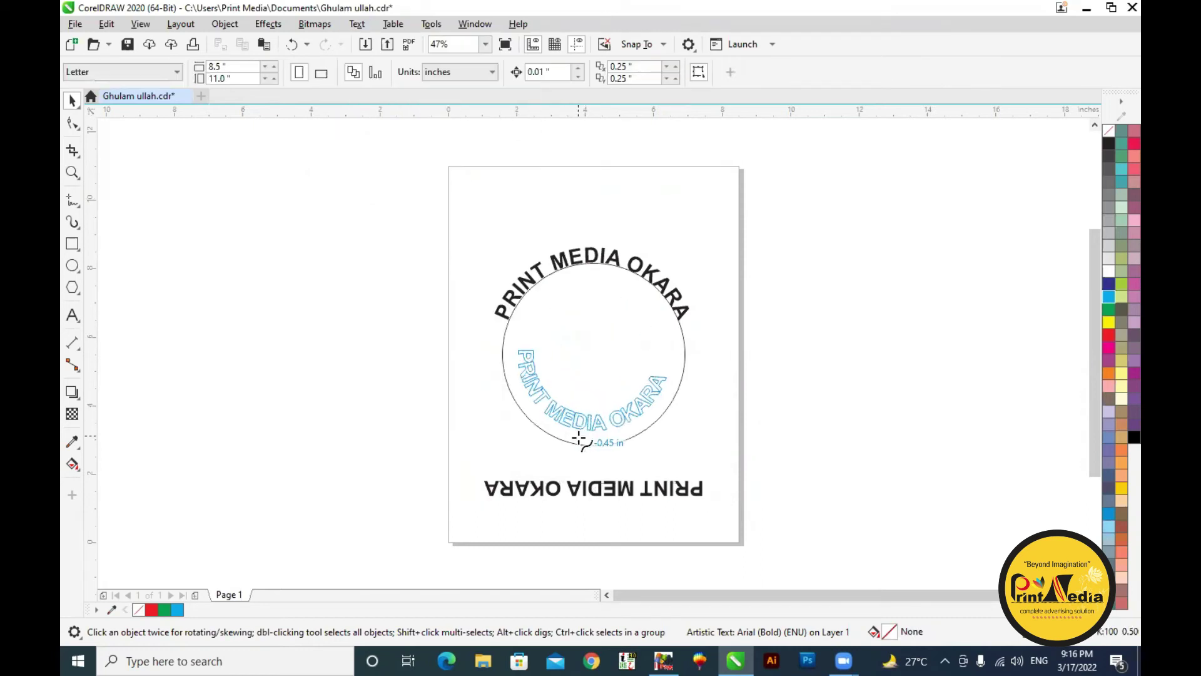
left_click(595, 404)
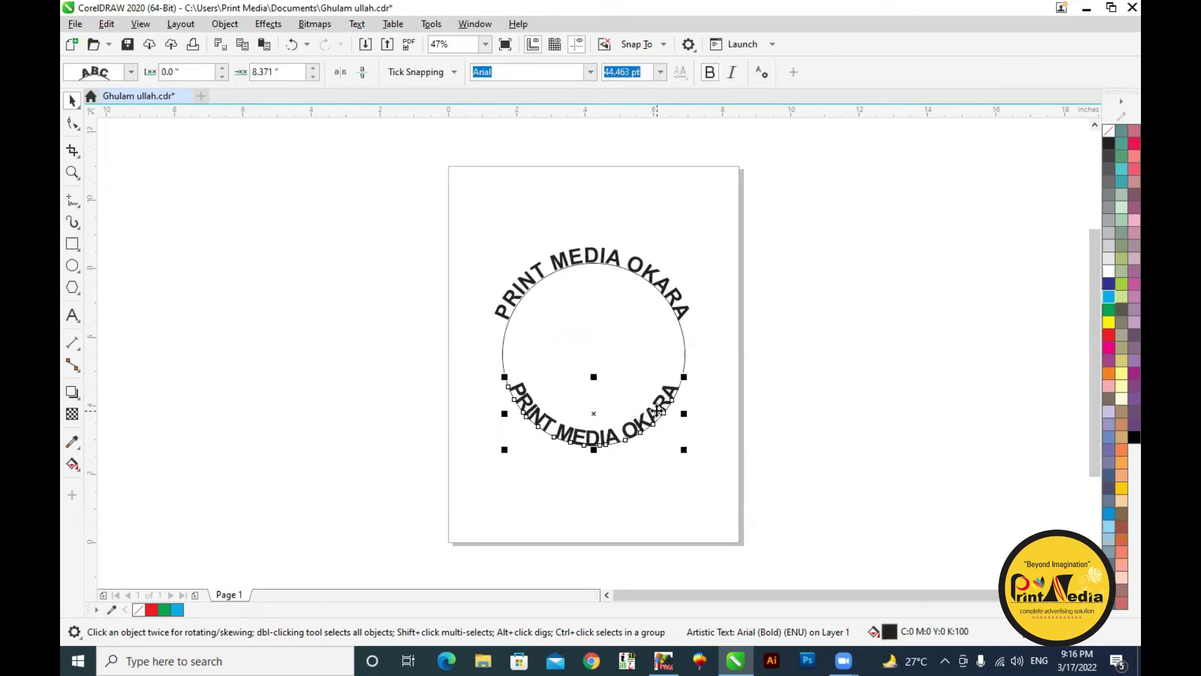
key("ctrl+z")
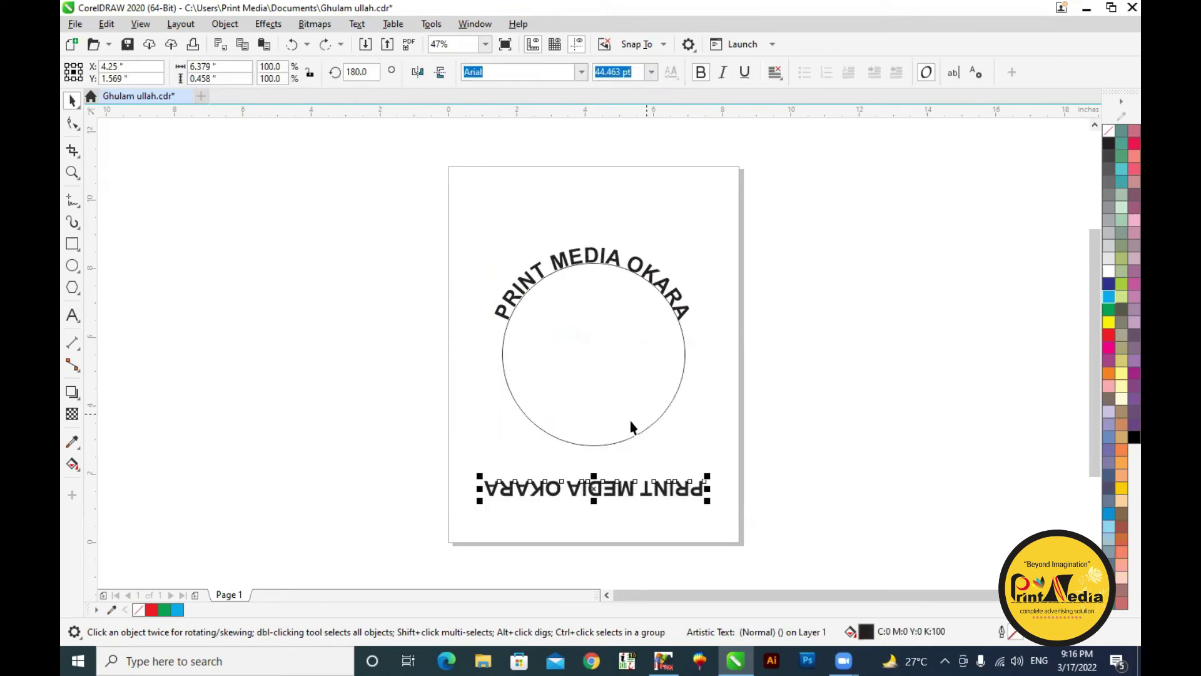
- Fit the lower PRINT MEDIA OKARA text to the circle's bottom arc with an offset of about 0.375 in
left_click(356, 24)
left_click(391, 226)
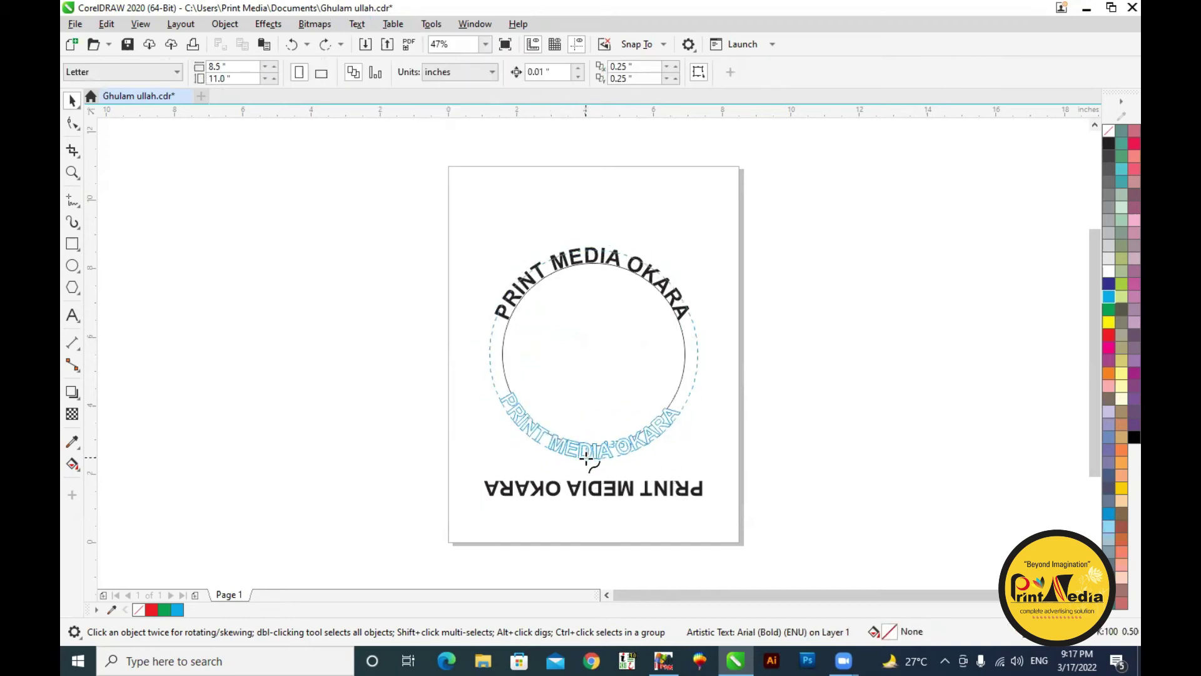
left_click(592, 459)
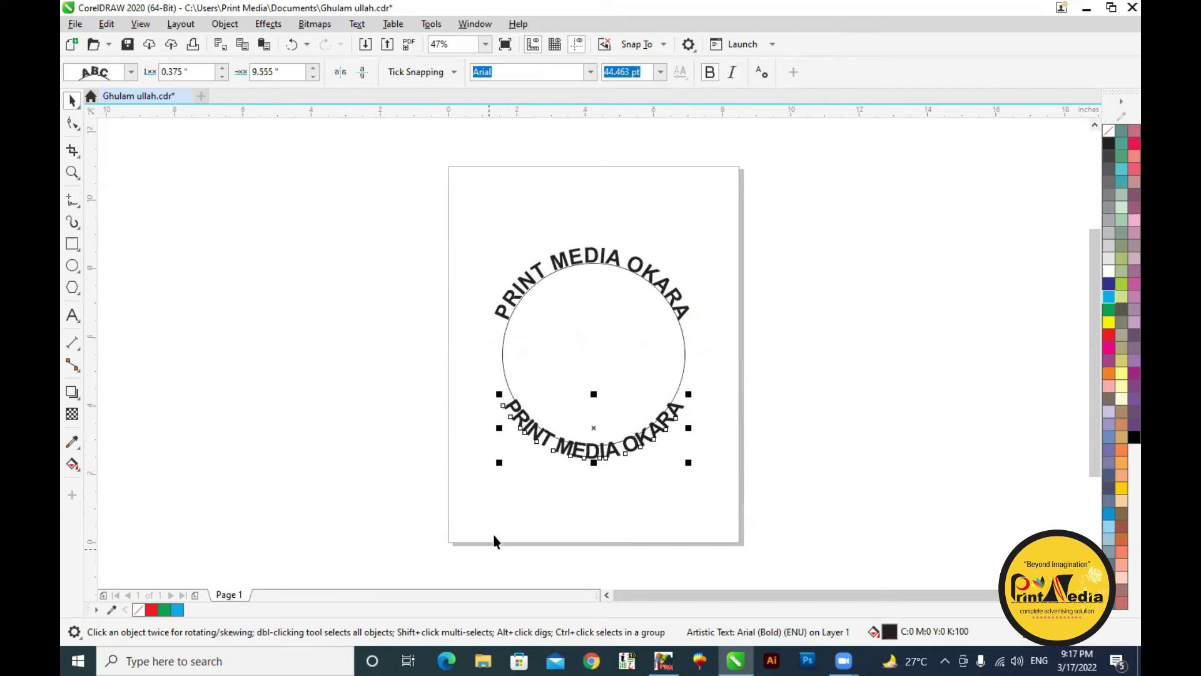
- Delete the circle and both fitted texts from the page
left_click_drag(441, 174, 724, 510)
key("Delete")
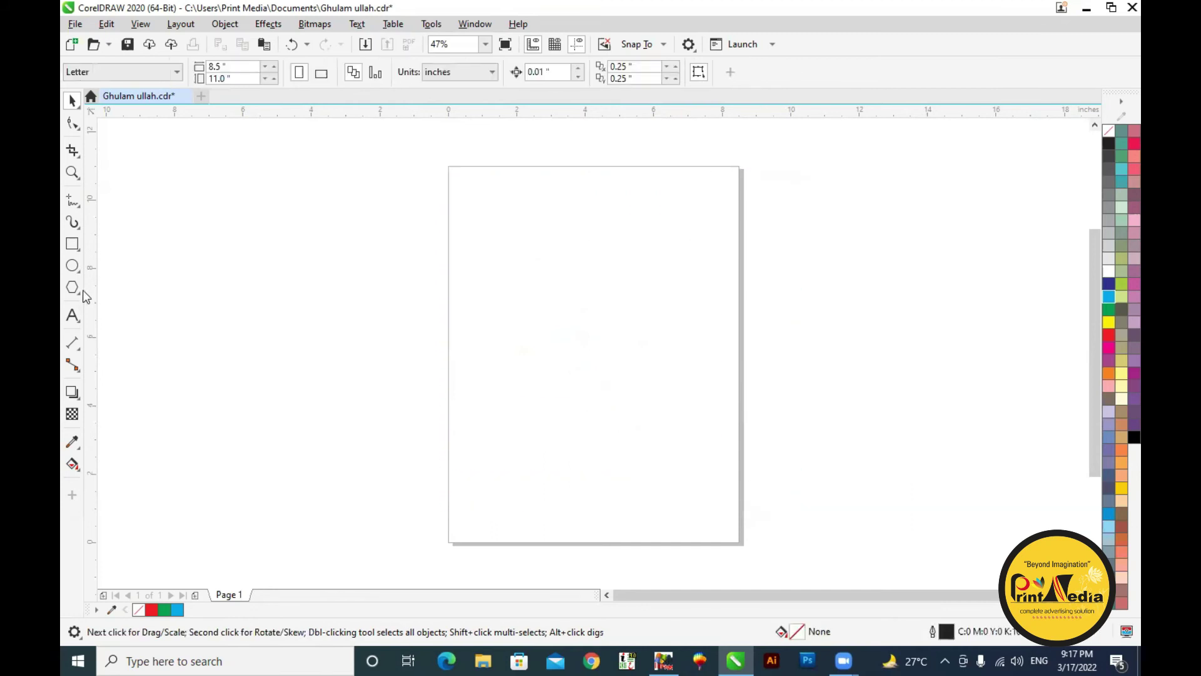
- Draw a horizontal 2-point line about 8.18 in long across the page and move it up to about Y 10.27 in
left_click(79, 204)
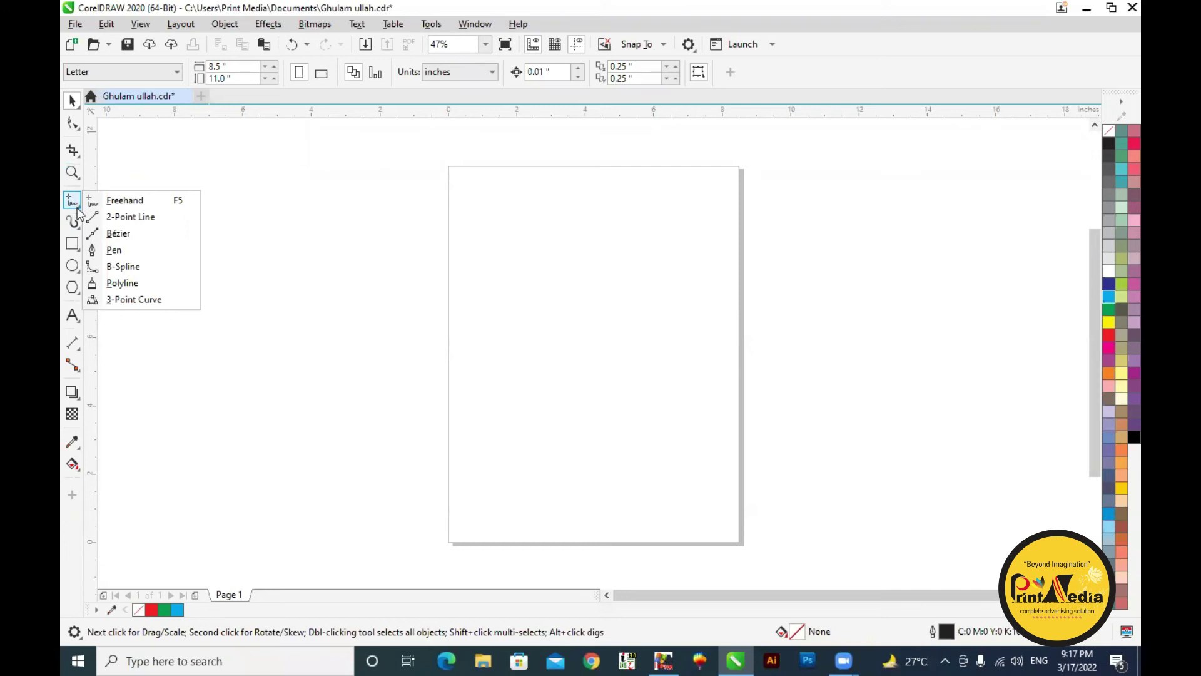
left_click(122, 218)
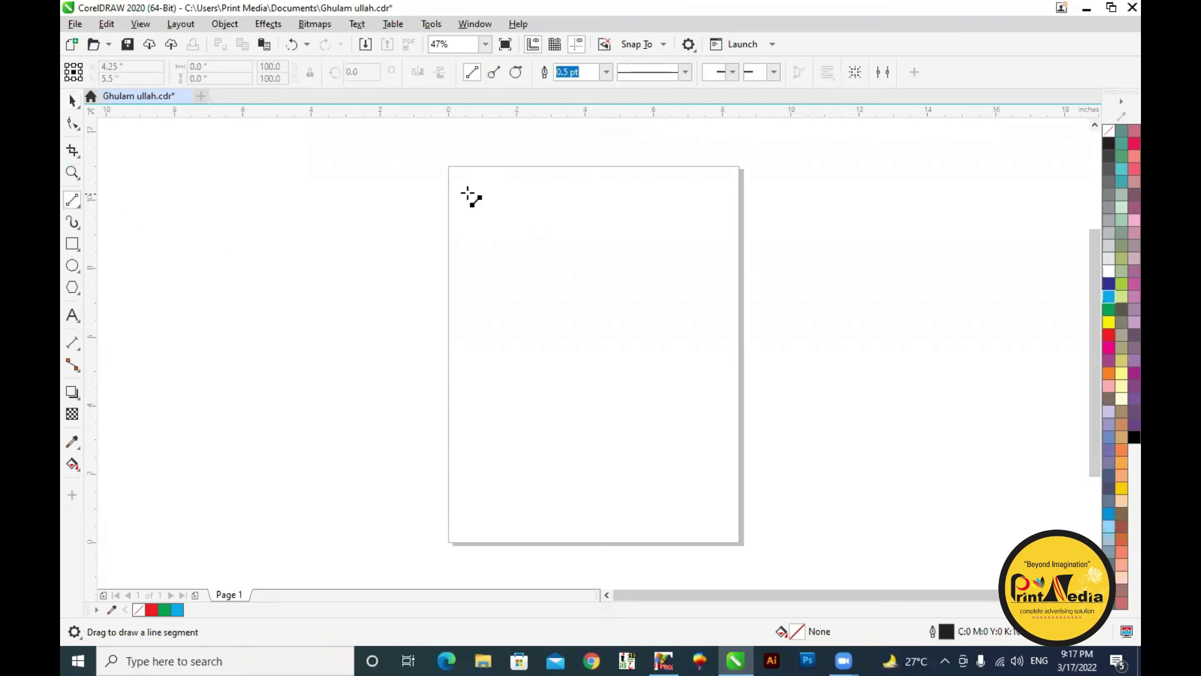
mouse_move(450, 210)
left_mouse_down()
mouse_move(694, 208)
mouse_move(730, 222)
mouse_move(733, 213)
left_mouse_up()
key("space")
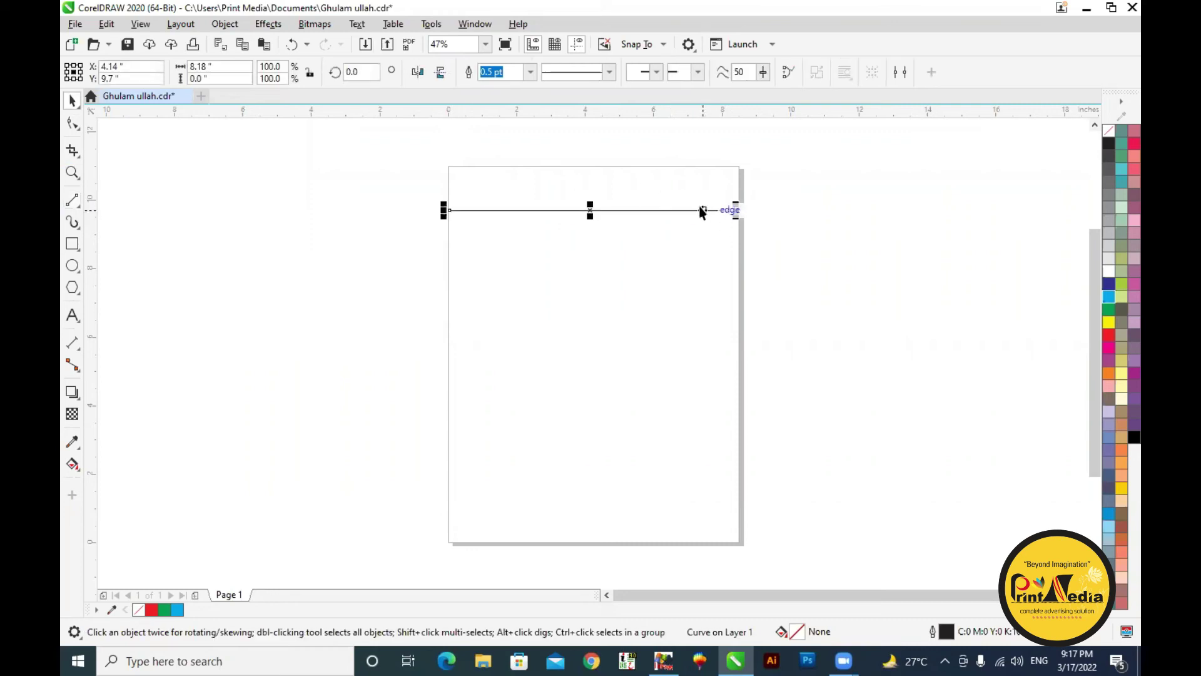
left_click_drag(588, 211, 588, 190)
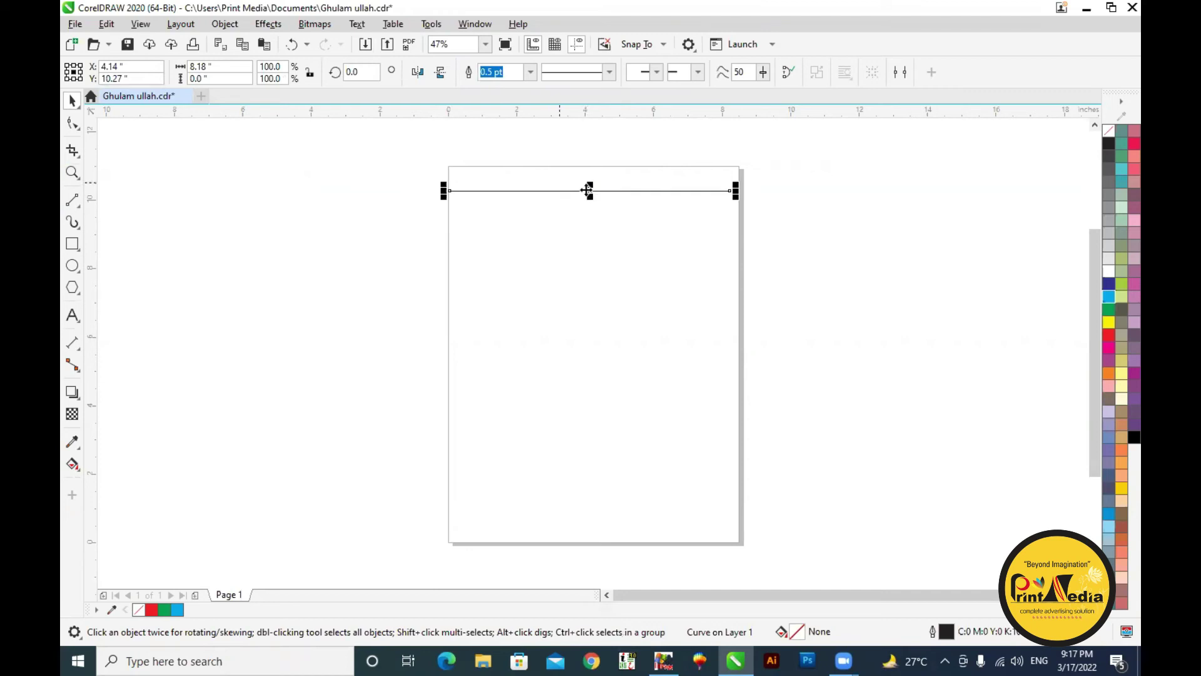
- Place a duplicate of the horizontal line straight below it near the page's bottom edge, at about Y 0.312 in
scroll(587, 194, "down", 2)
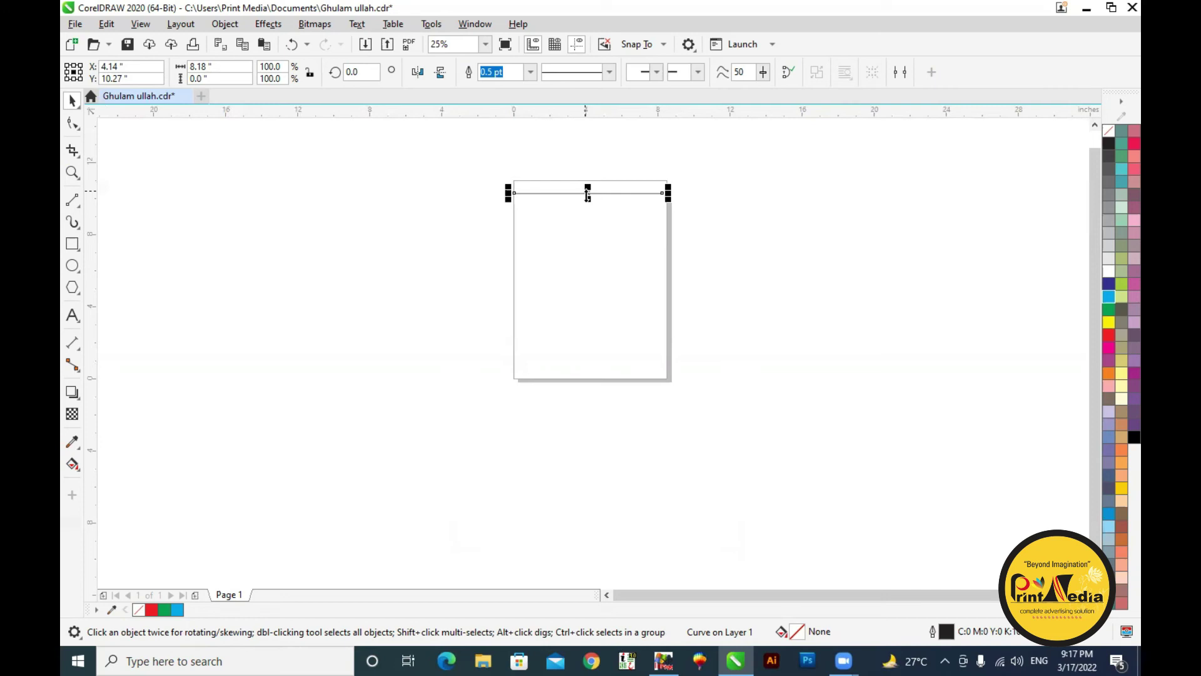
key("F2")
left_click_drag(444, 163, 718, 410)
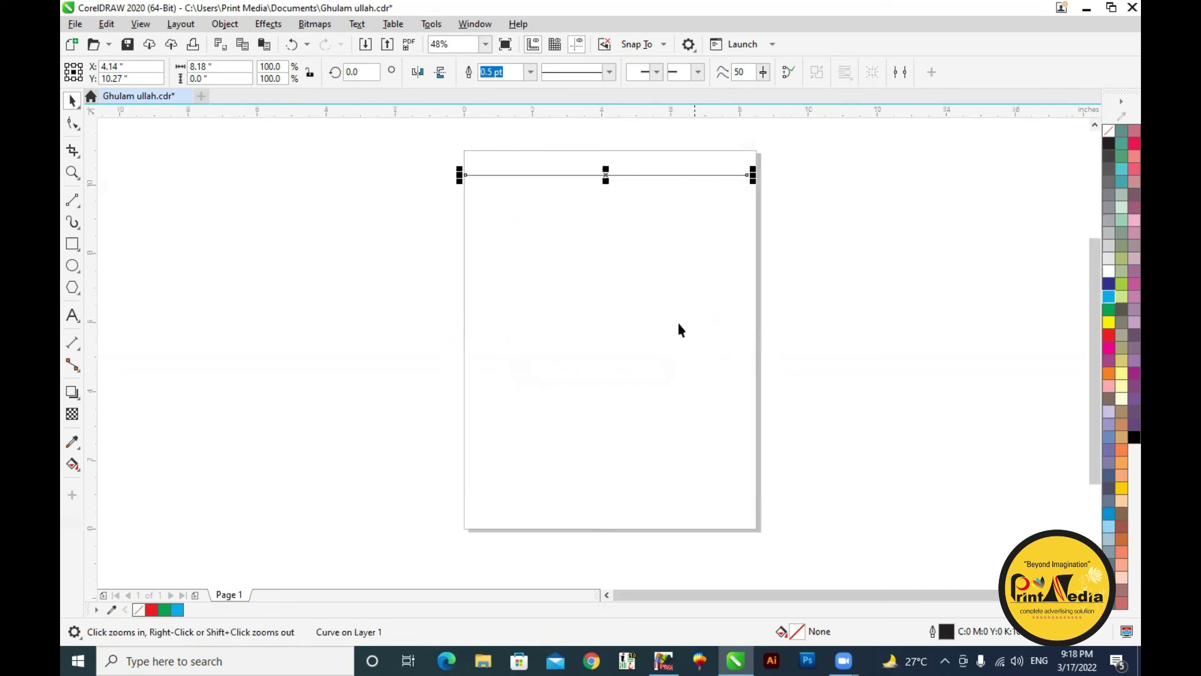
left_click_drag(606, 175, 639, 509)
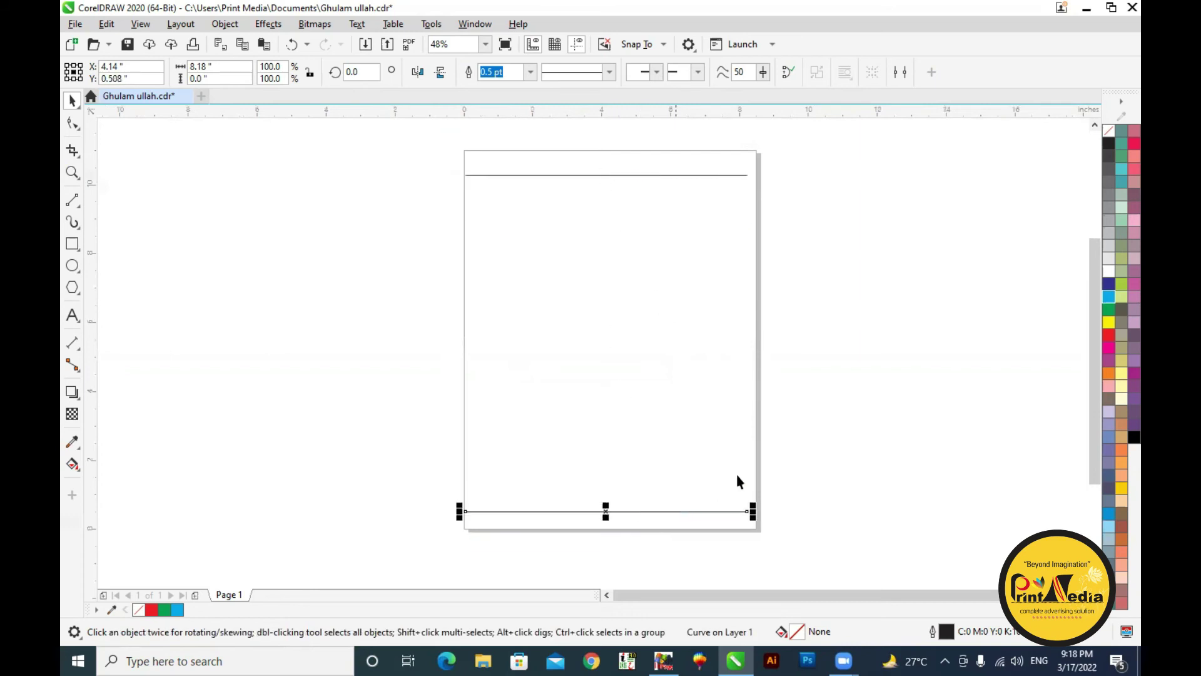
key("ctrl+z")
left_click_drag(606, 175, 624, 519)
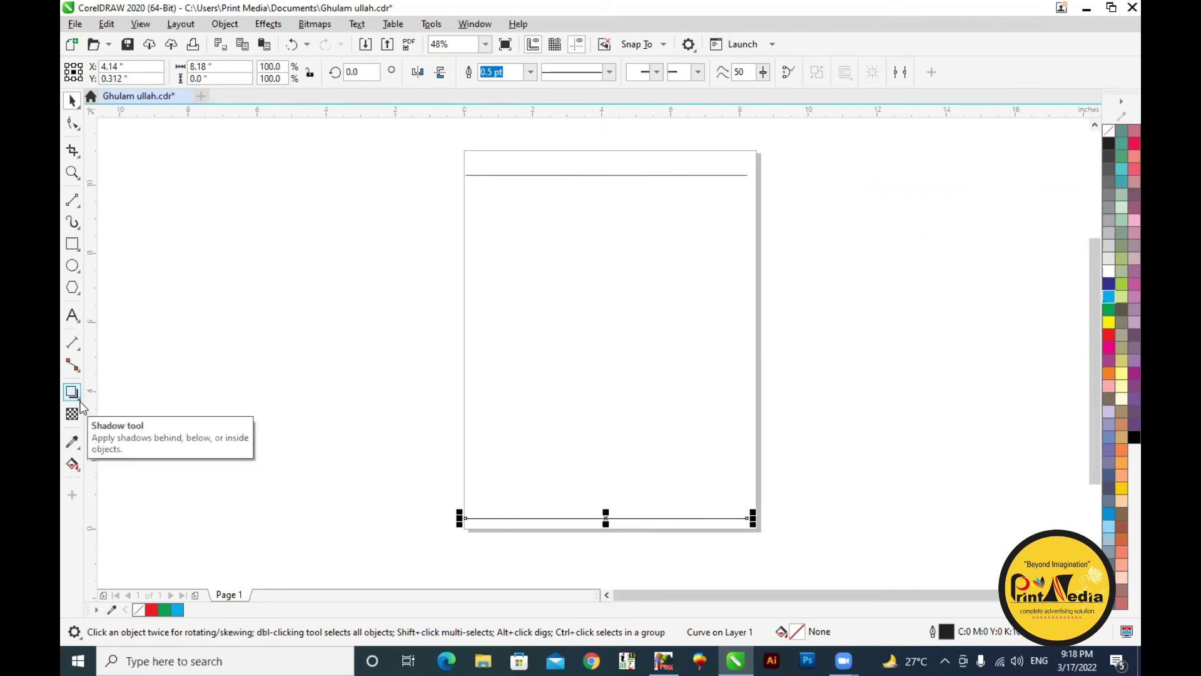
- Blend the top line into the bottom line with 20 steps
left_click(80, 406)
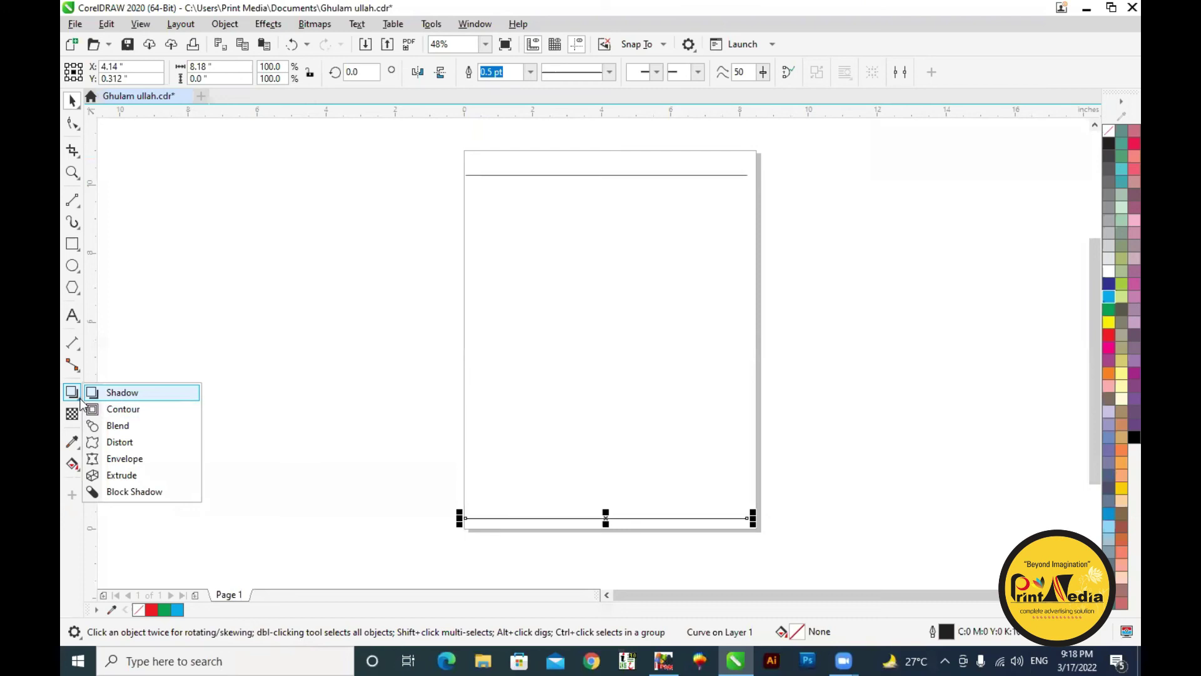
left_click(103, 393)
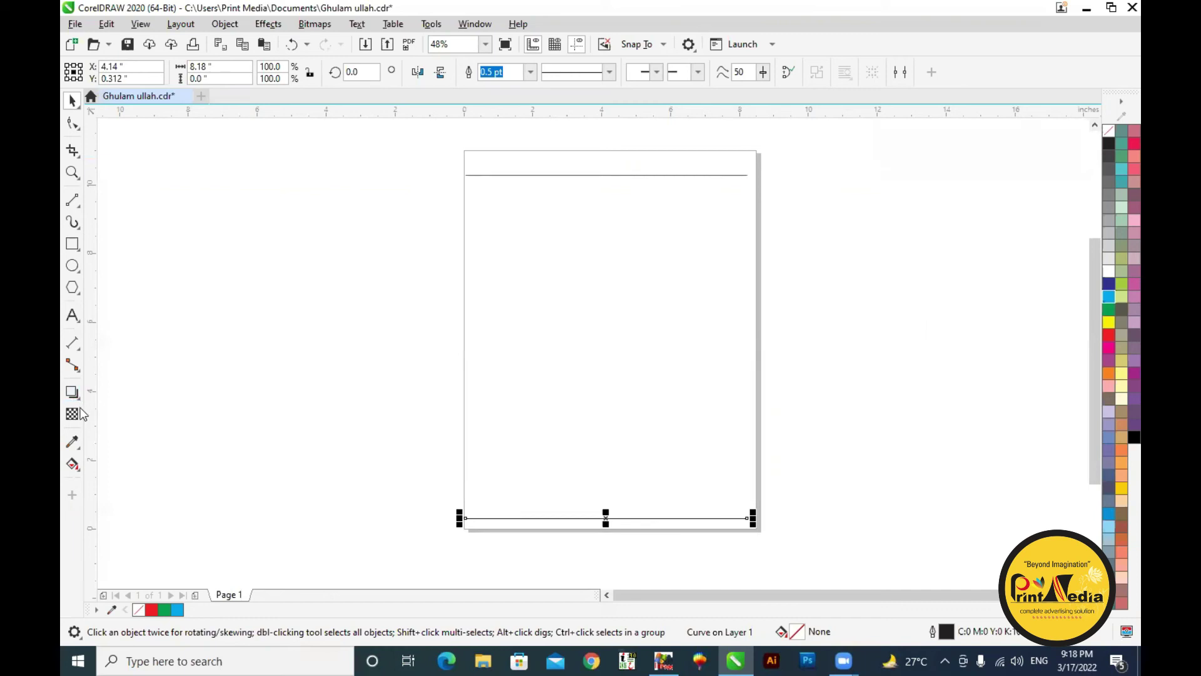
left_click(77, 400)
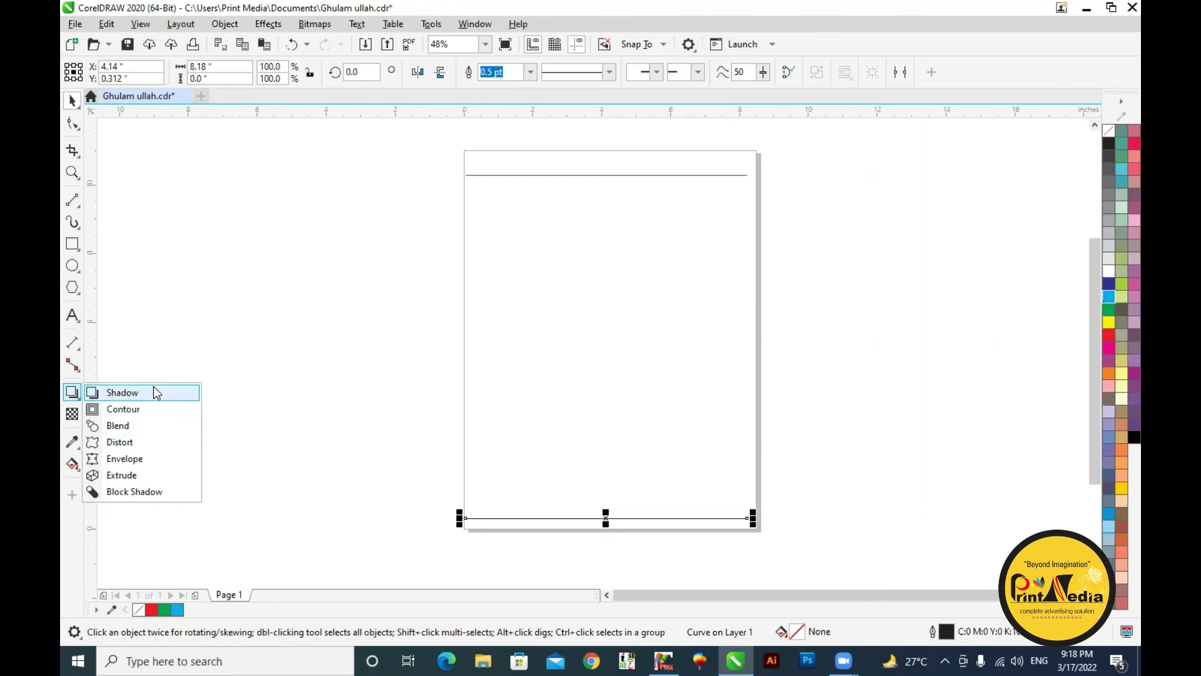
left_click(145, 427)
left_click_drag(619, 176, 605, 521)
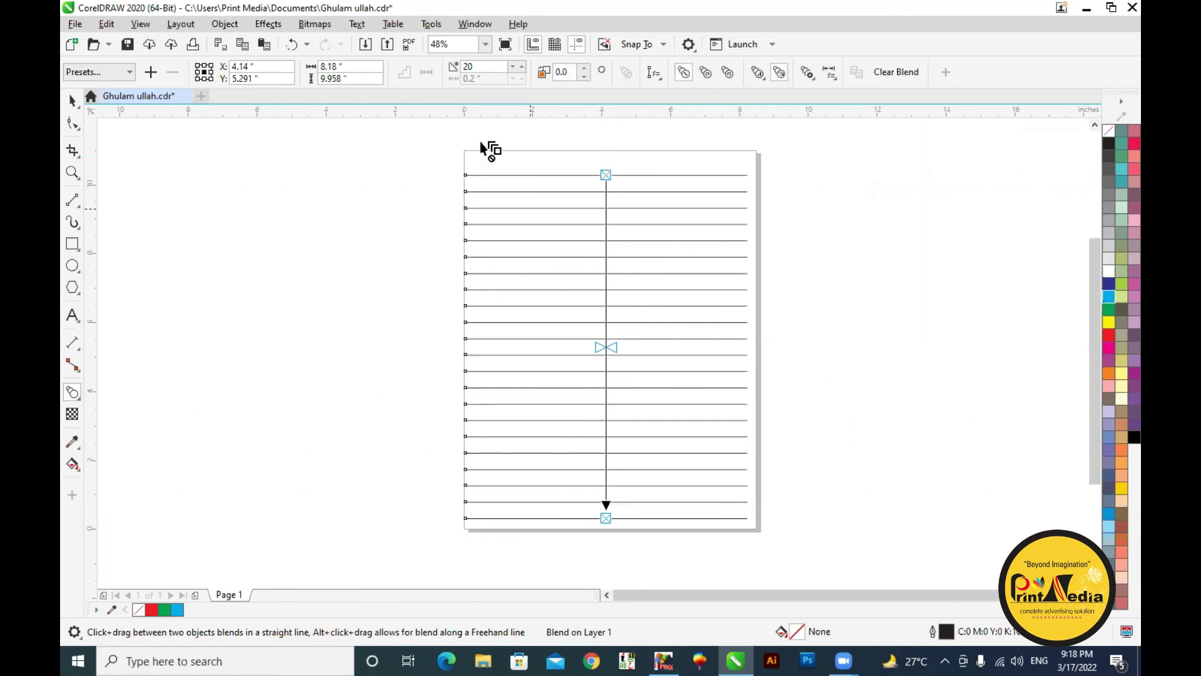
- Try the line blend with 50 steps and with 48 steps
left_click(468, 66)
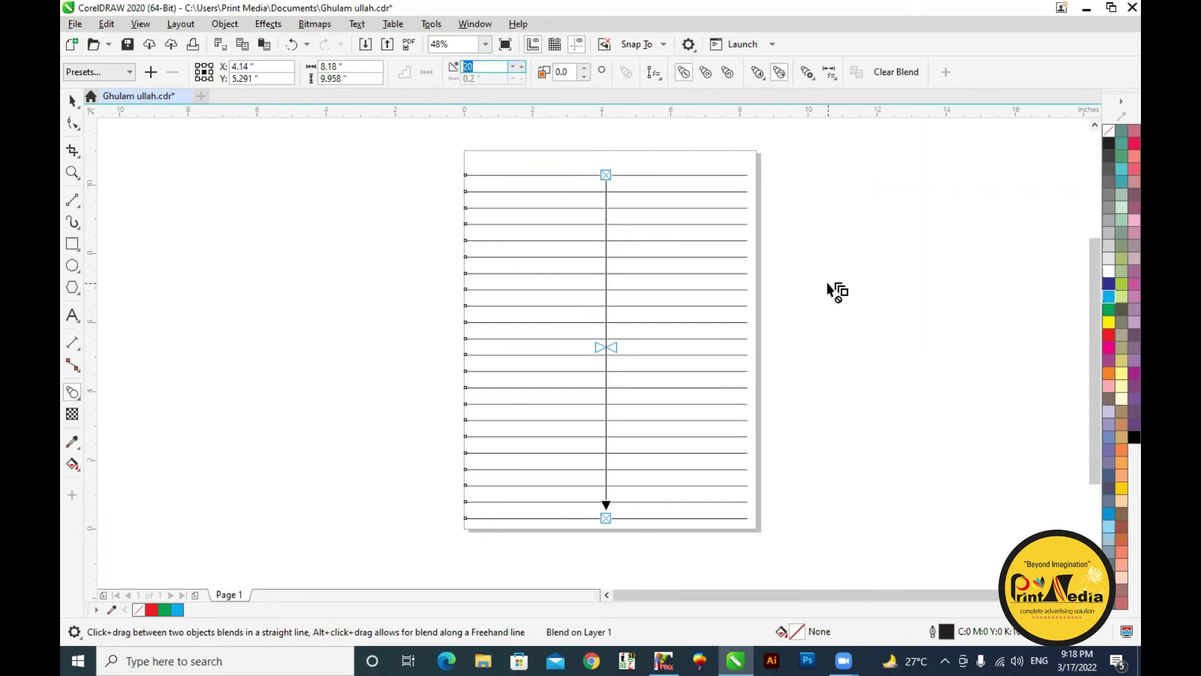
type("50")
key("Return")
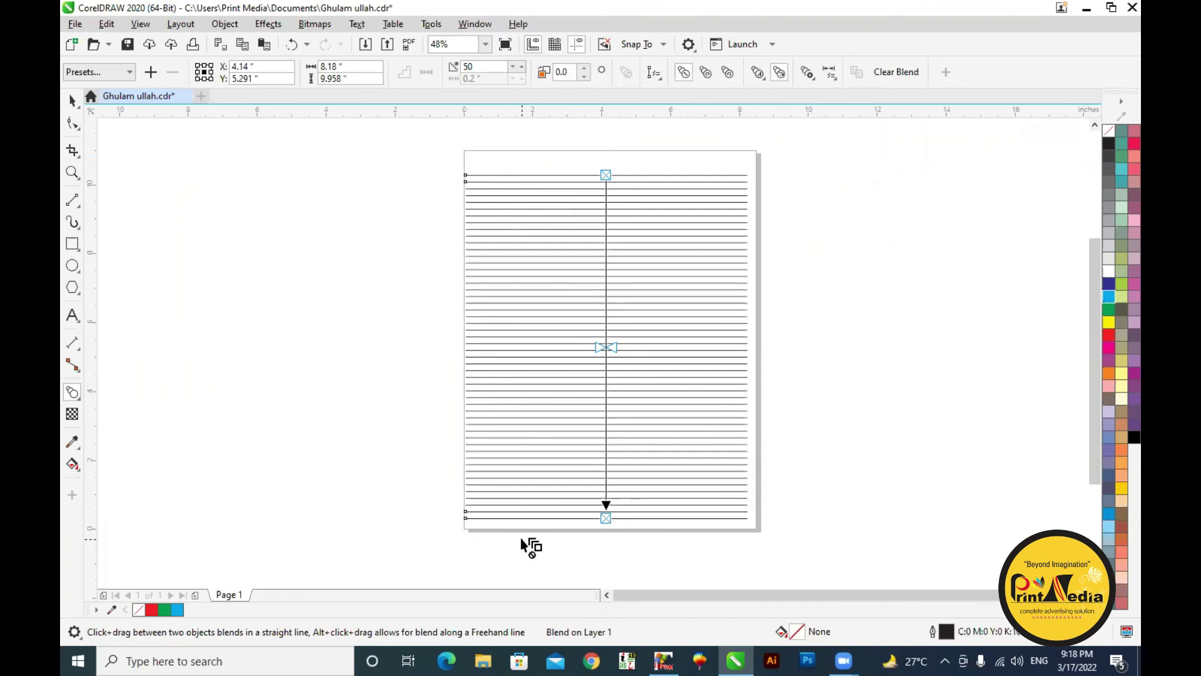
type("48")
key("Return")
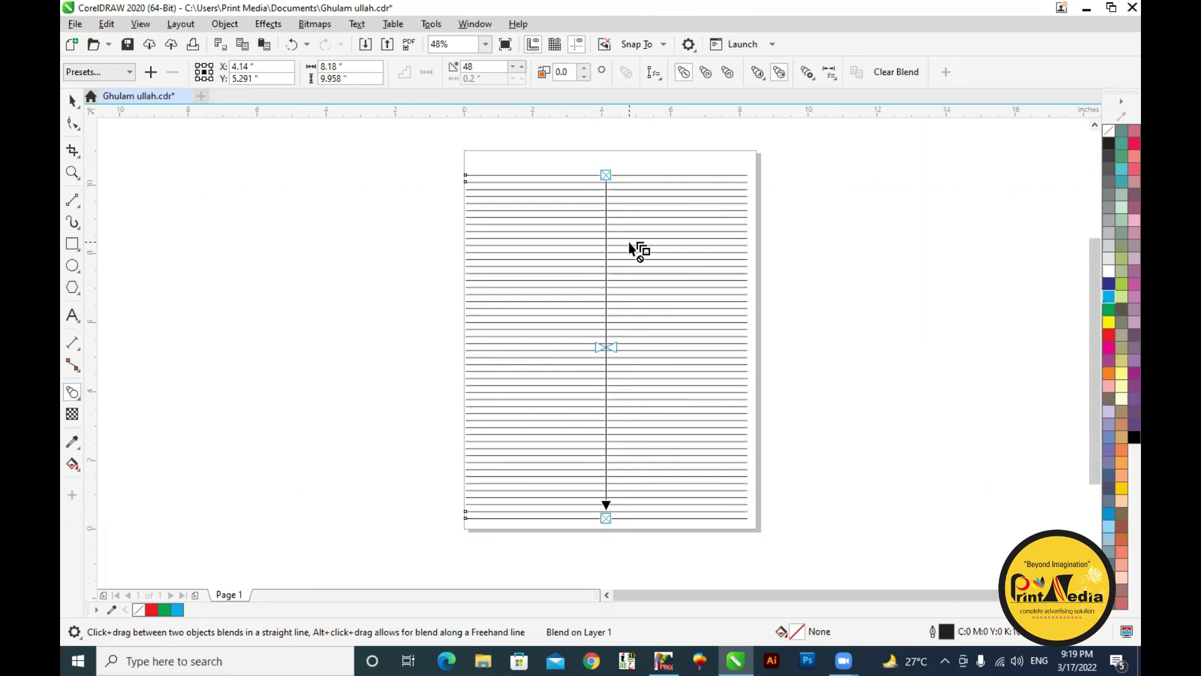
- Set the number of blend steps between the two lines to 15
left_click(494, 67)
type("15")
key("Return")
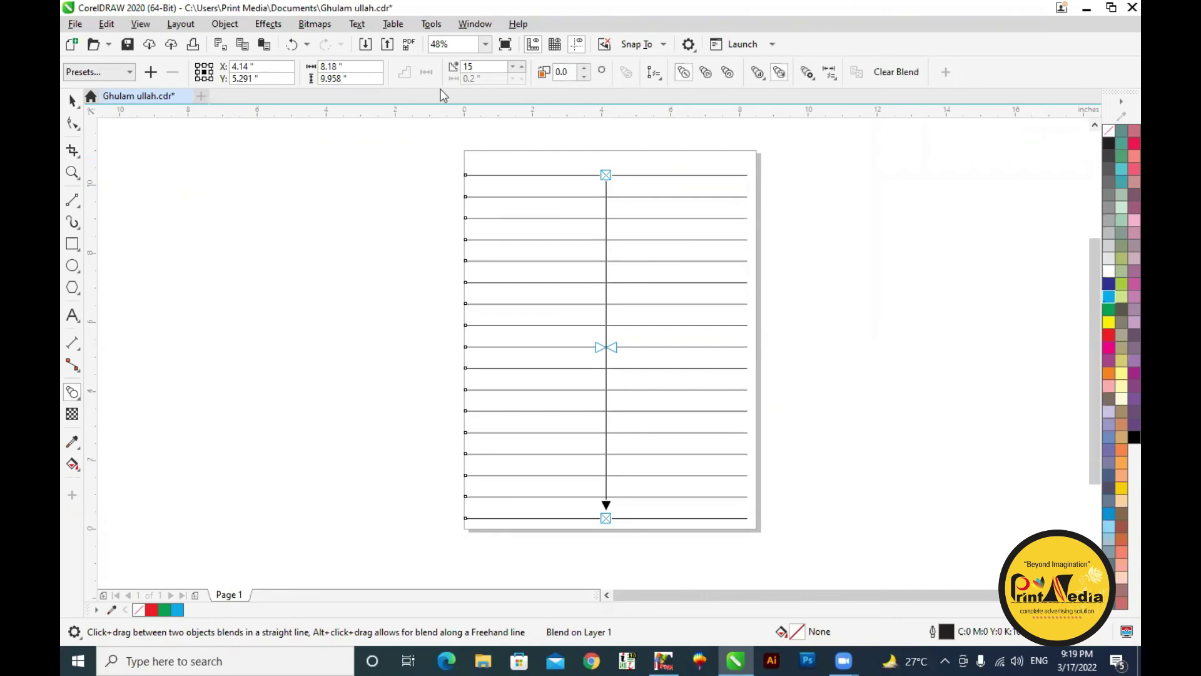